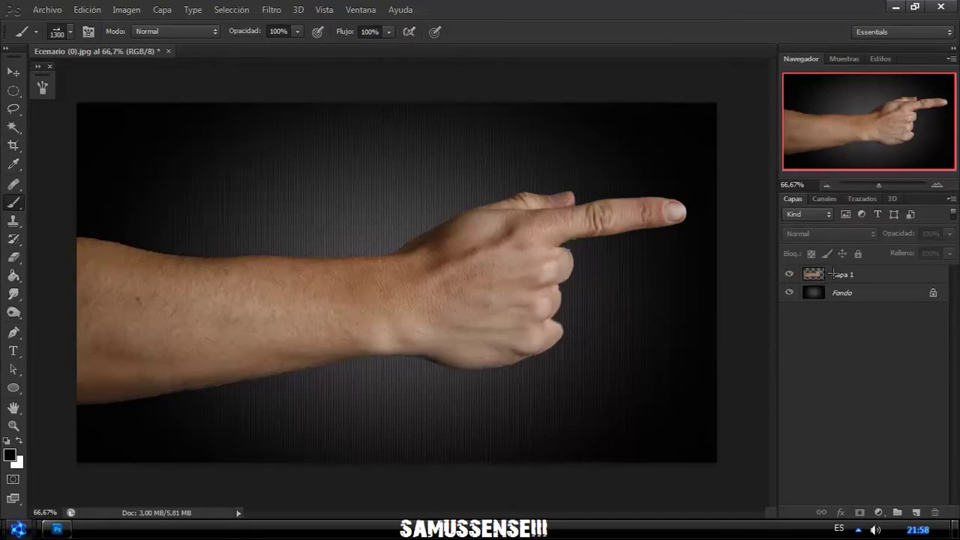
- Select the cut-out hand layer Capa 1 in the Escenario (0).jpg document
{"action": "left_click", "coordinate": [833, 274]}
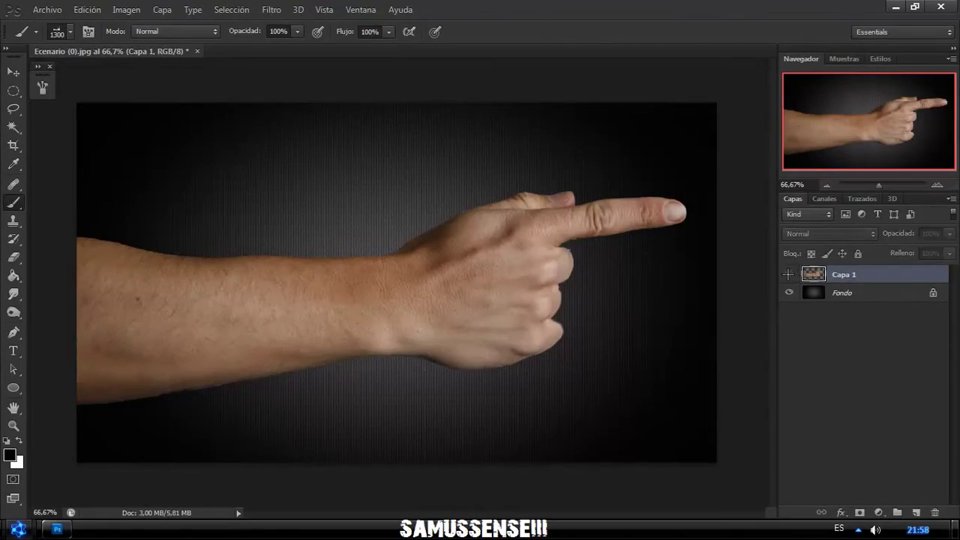
- Add empty Capa 2 above Capa 1 and load the hand's outline as a selection
{"action": "left_click", "coordinate": [788, 273]}
{"action": "left_click", "coordinate": [789, 274]}
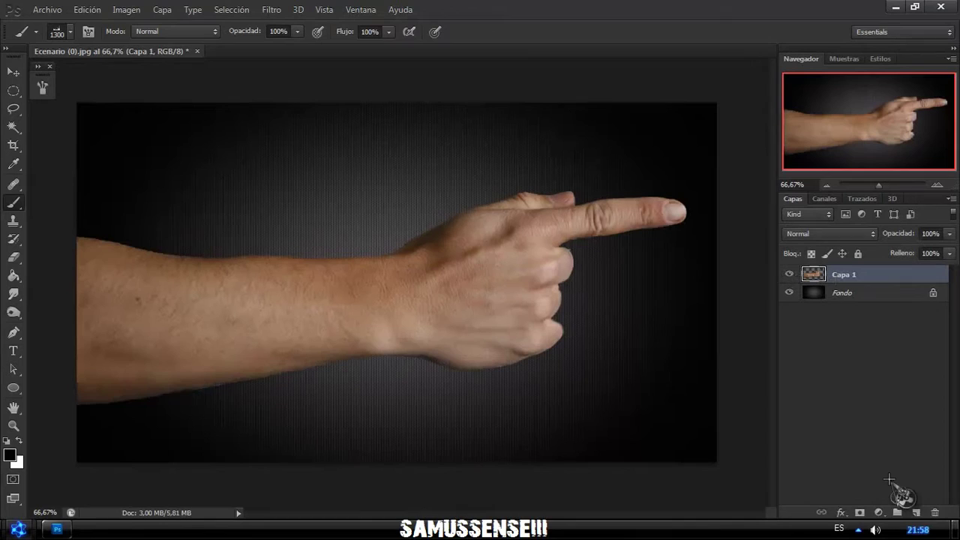
{"action": "left_click", "coordinate": [915, 512]}
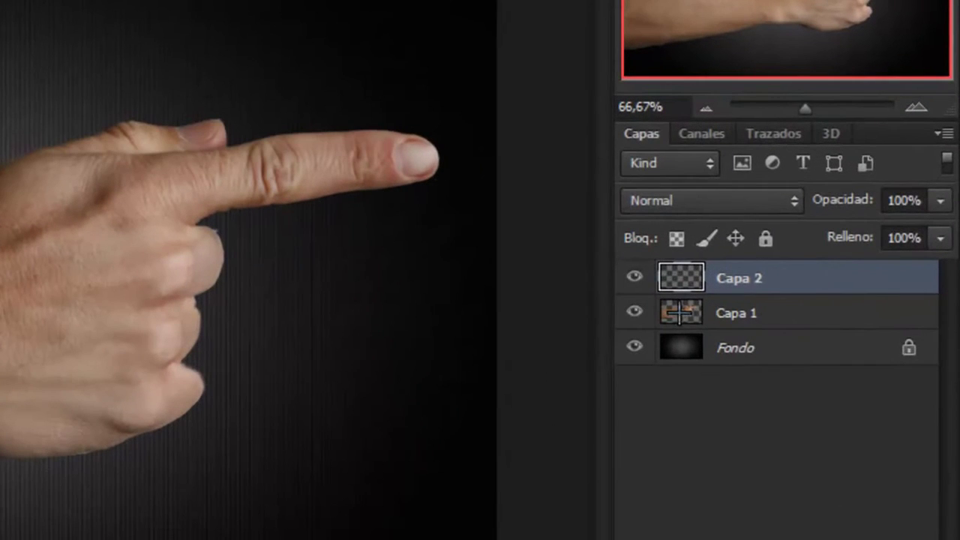
{"action": "left_click", "coordinate": [679, 314], "text": "ctrl"}
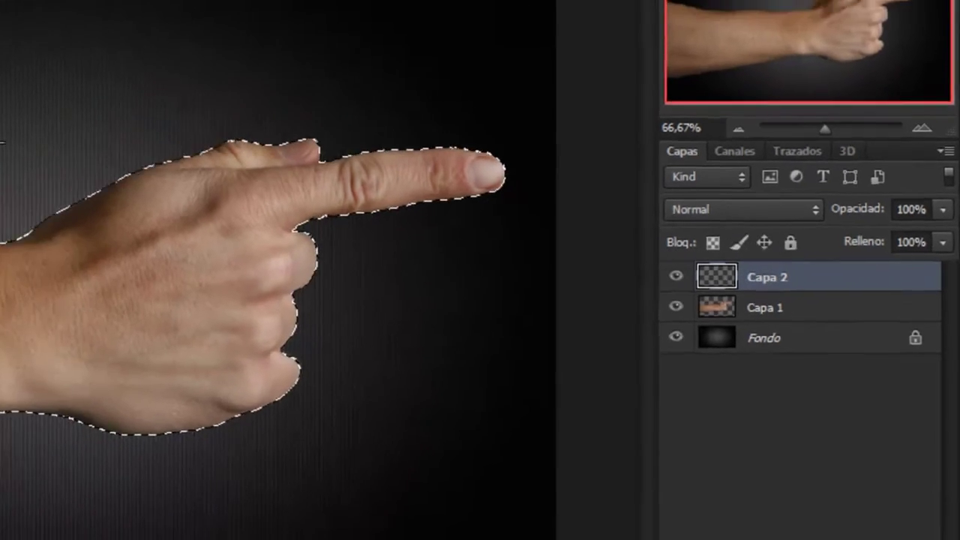
- Stamp black tree, grass, flower and butterfly silhouettes inside the hand selection on Capa 2
{"action": "left_click", "coordinate": [380, 195]}
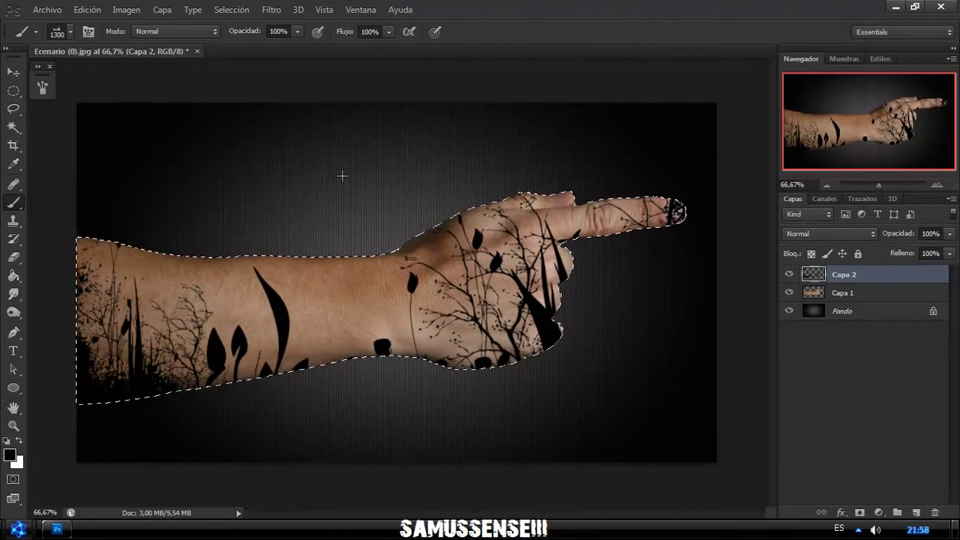
{"action": "left_click", "coordinate": [476, 234]}
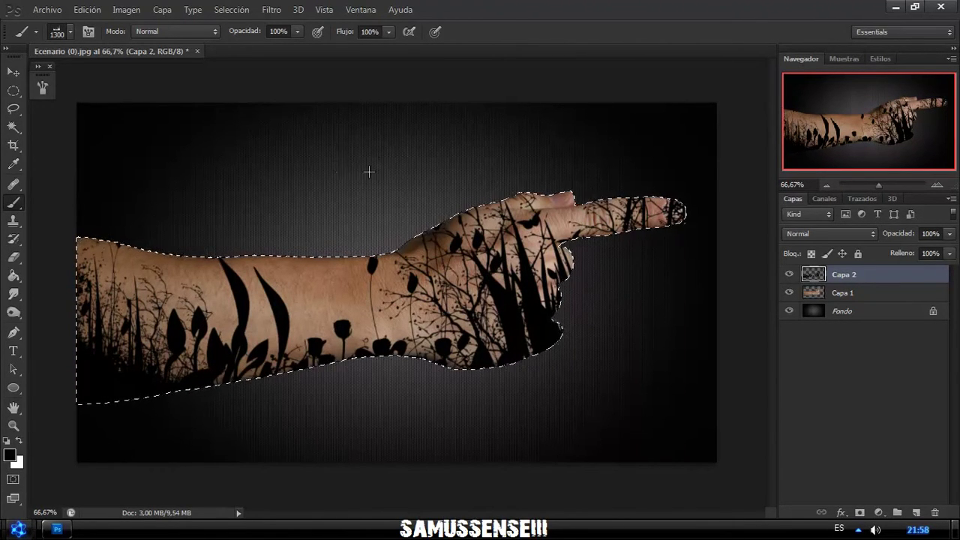
- Copy the hand skin inside the silhouette shapes from Capa 1 to a new Capa 3
{"action": "left_click", "coordinate": [814, 274], "text": "ctrl"}
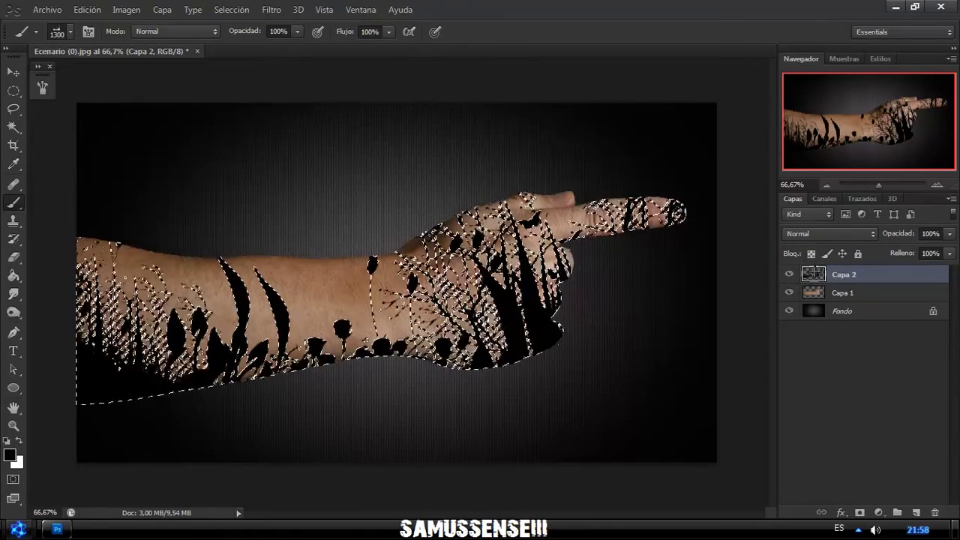
{"action": "left_click", "coordinate": [846, 292]}
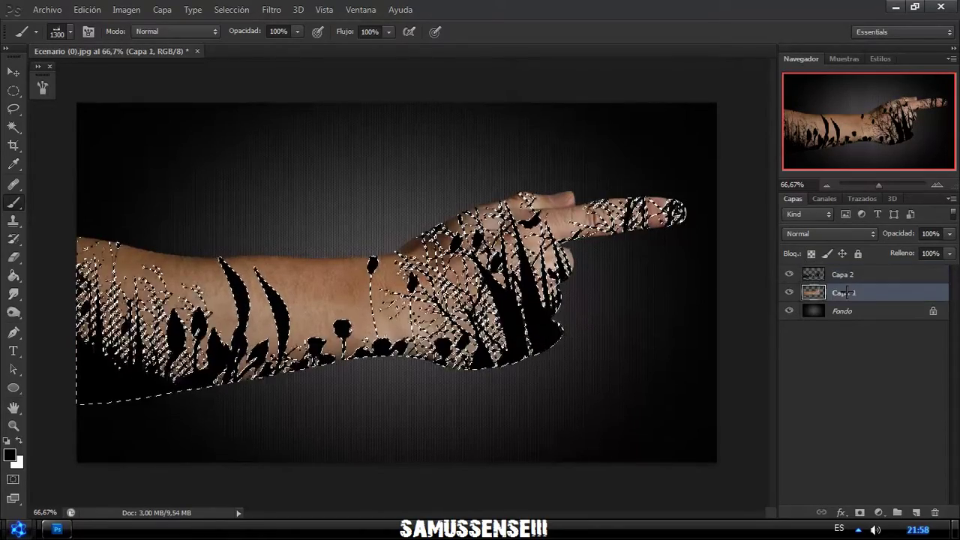
{"action": "key", "text": "ctrl+j"}
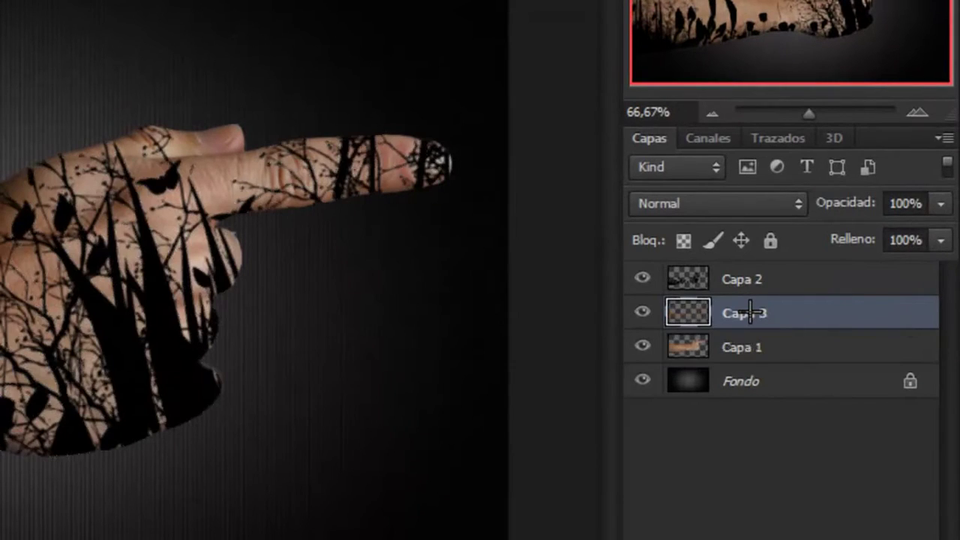
- Hide Capa 2 and Capa 1, delete Capa 2, and add empty Capa 4 on top
{"action": "left_click", "coordinate": [643, 279]}
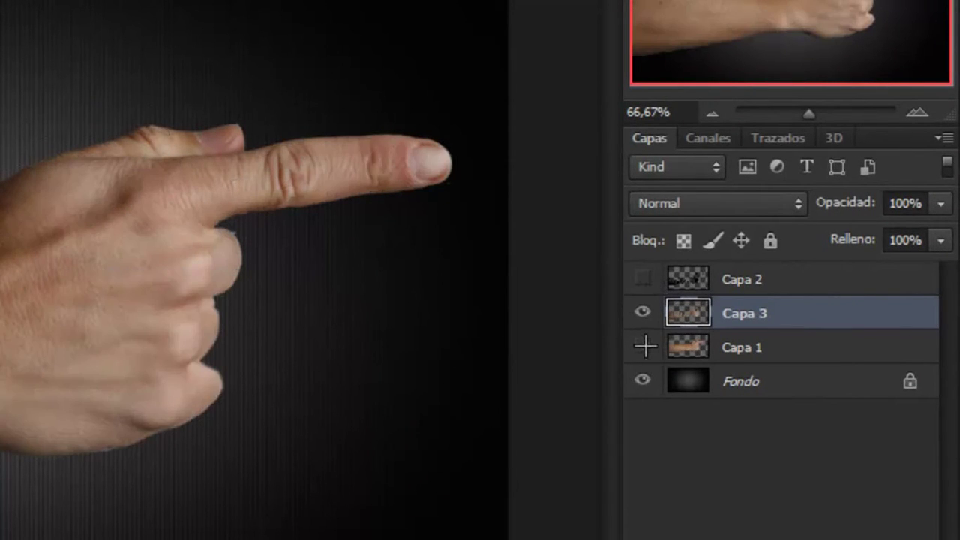
{"action": "left_click", "coordinate": [642, 346]}
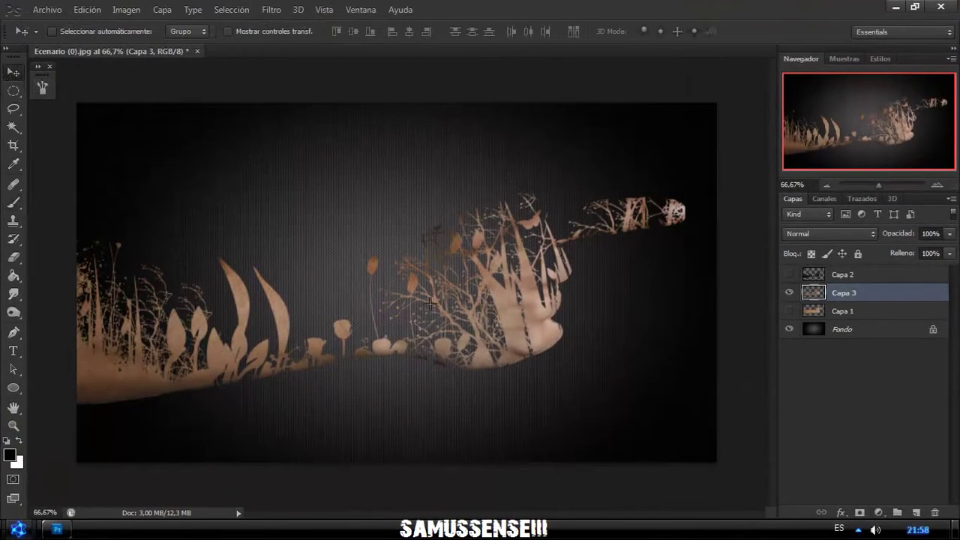
{"action": "left_click_drag", "start_coordinate": [827, 274], "coordinate": [934, 512]}
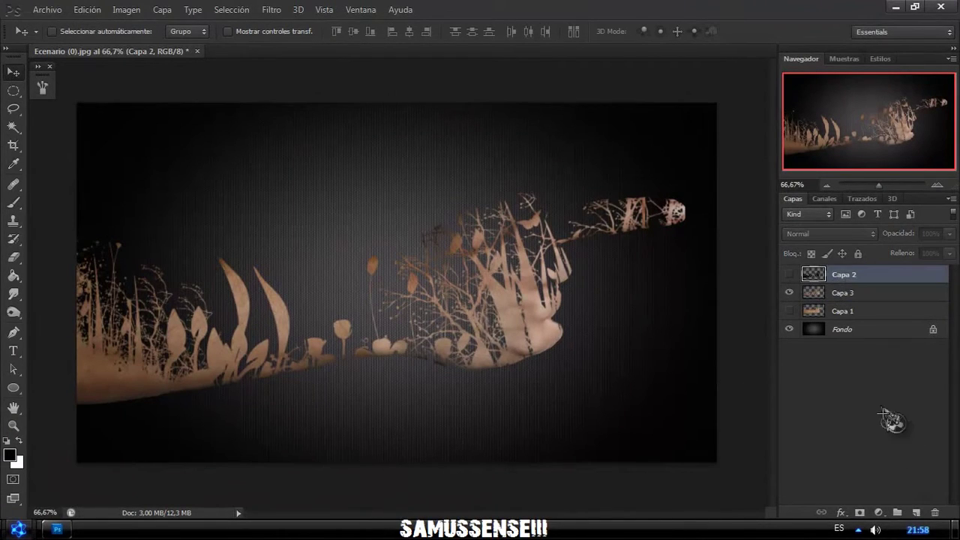
{"action": "left_click", "coordinate": [915, 512]}
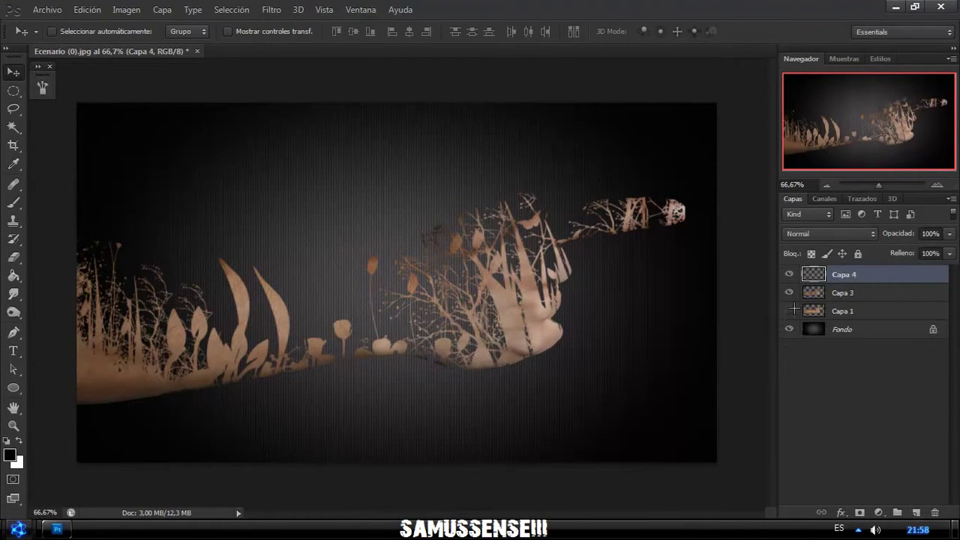
- Load the hand outline, hide Capa 3, and pick the 834 px grass brush preset
{"action": "left_click", "coordinate": [813, 274], "text": "ctrl"}
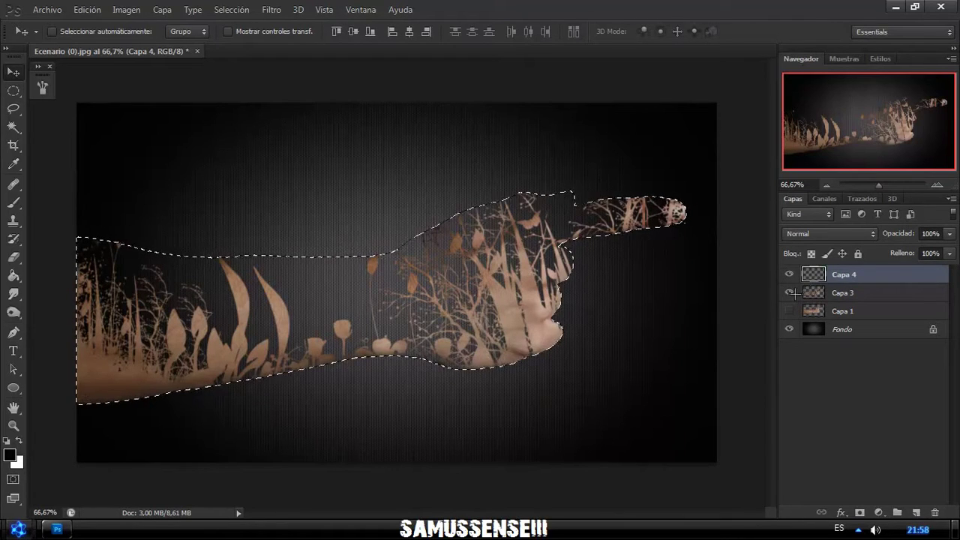
{"action": "left_click", "coordinate": [789, 293]}
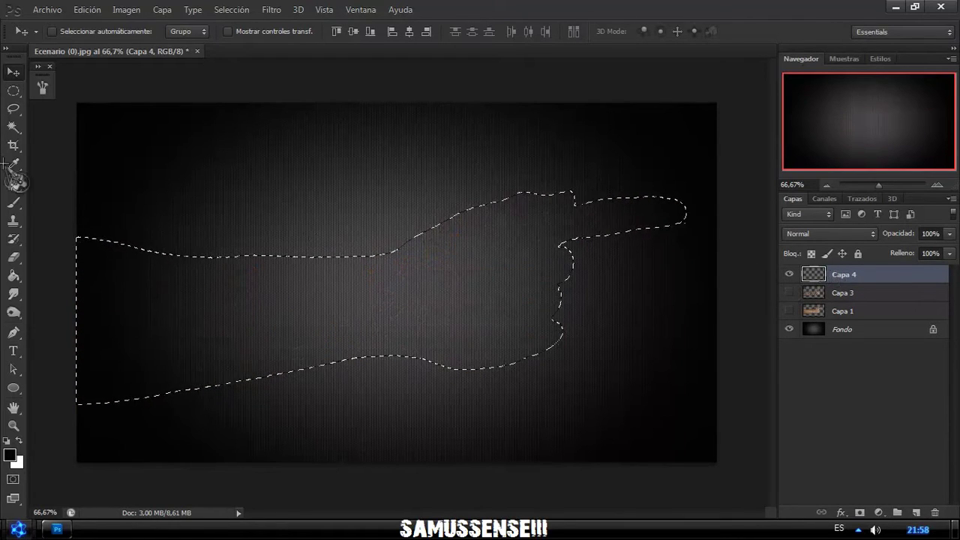
{"action": "left_click", "coordinate": [13, 202]}
{"action": "right_click", "coordinate": [375, 237]}
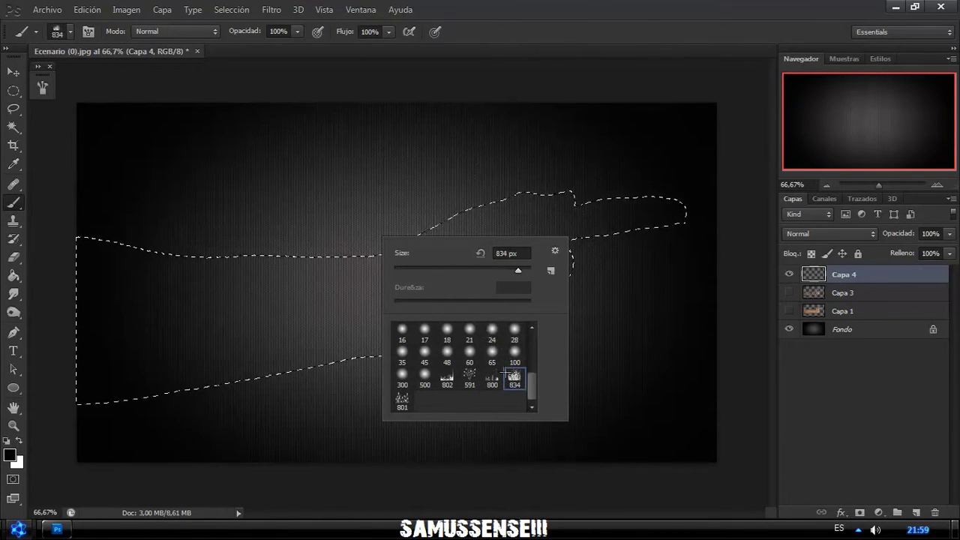
- Stamp grass and branch silhouettes across the hand and arm on Capa 4
{"action": "left_click", "coordinate": [245, 312]}
{"action": "left_click", "coordinate": [247, 317]}
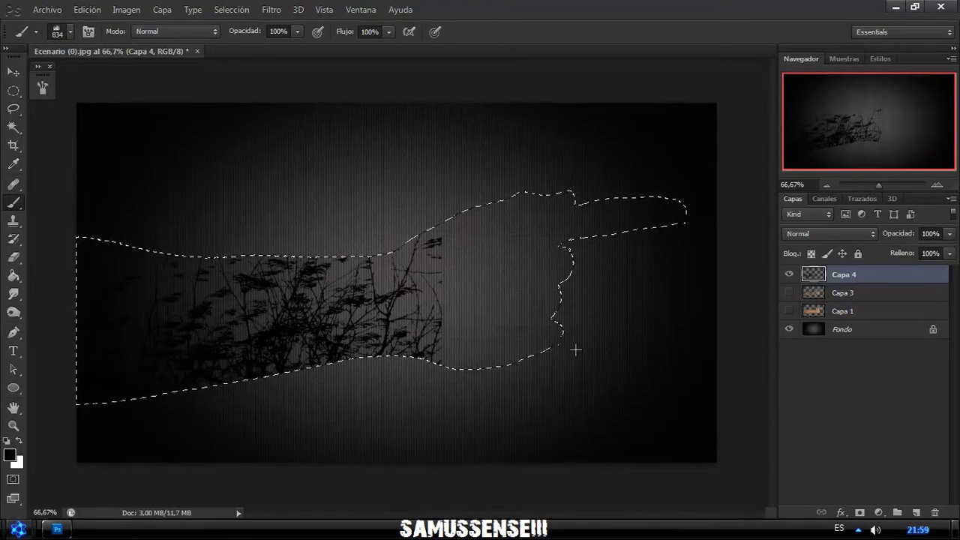
{"action": "left_click", "coordinate": [567, 259]}
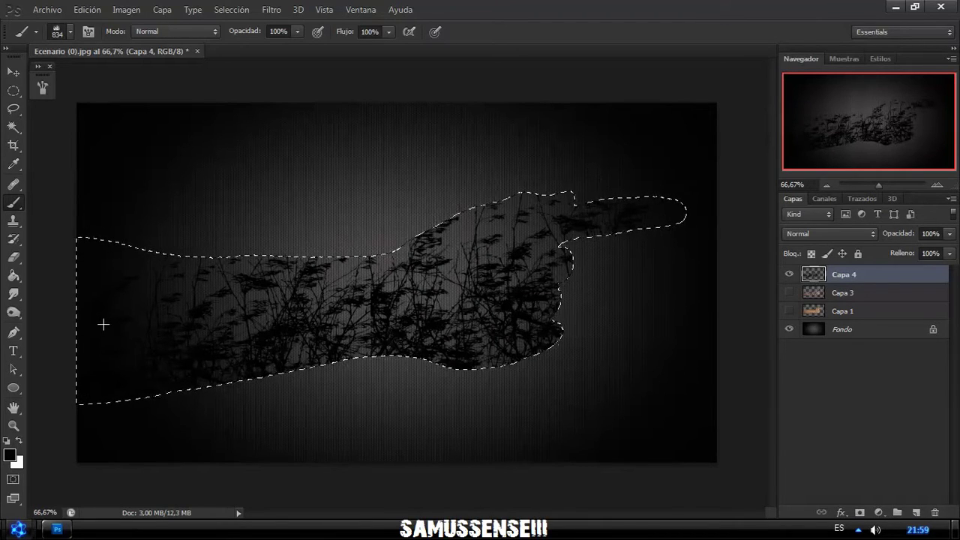
{"action": "left_click", "coordinate": [97, 293]}
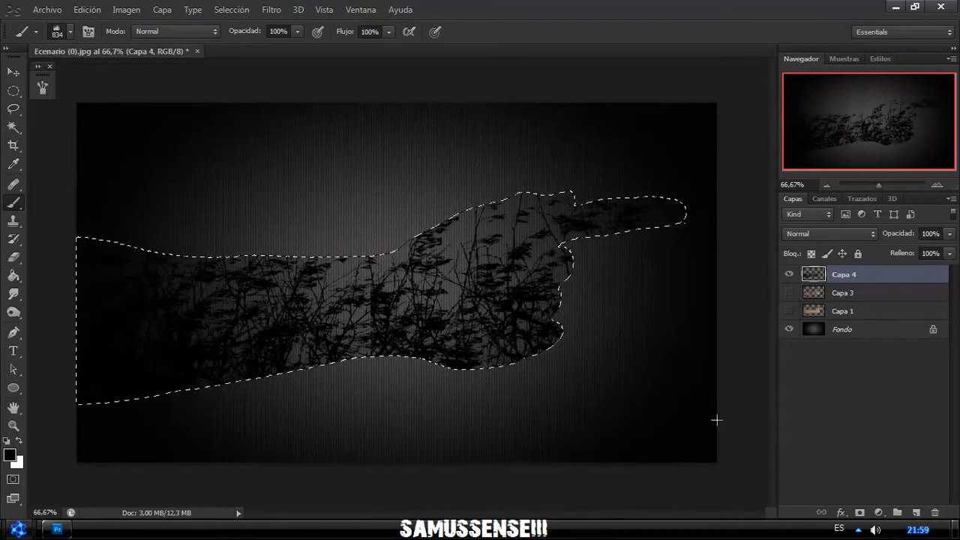
- Compare against the hand photo, then load Capa 4's grass shapes as a selection
{"action": "left_click", "coordinate": [818, 314]}
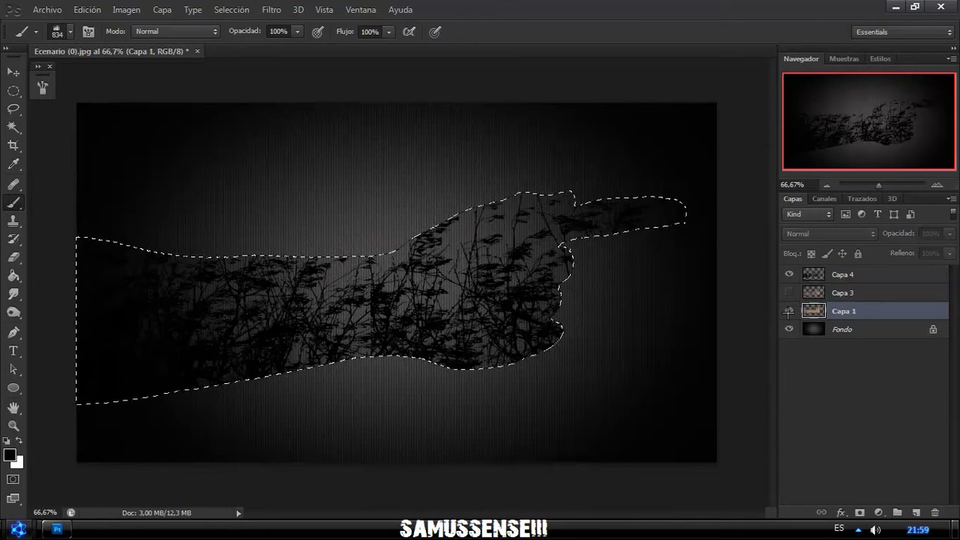
{"action": "left_click", "coordinate": [788, 310]}
{"action": "left_click", "coordinate": [841, 274]}
{"action": "left_click", "coordinate": [788, 310]}
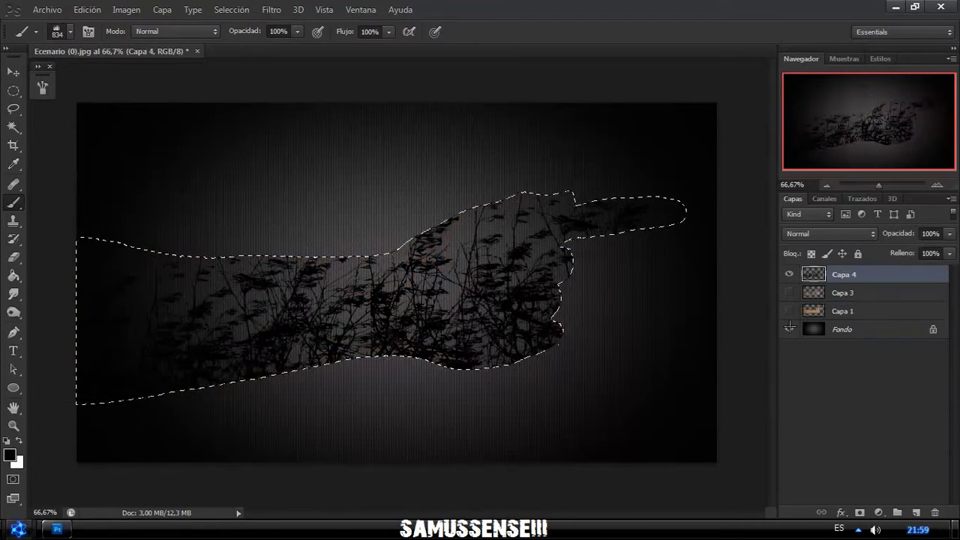
{"action": "left_click", "coordinate": [814, 275], "text": "ctrl"}
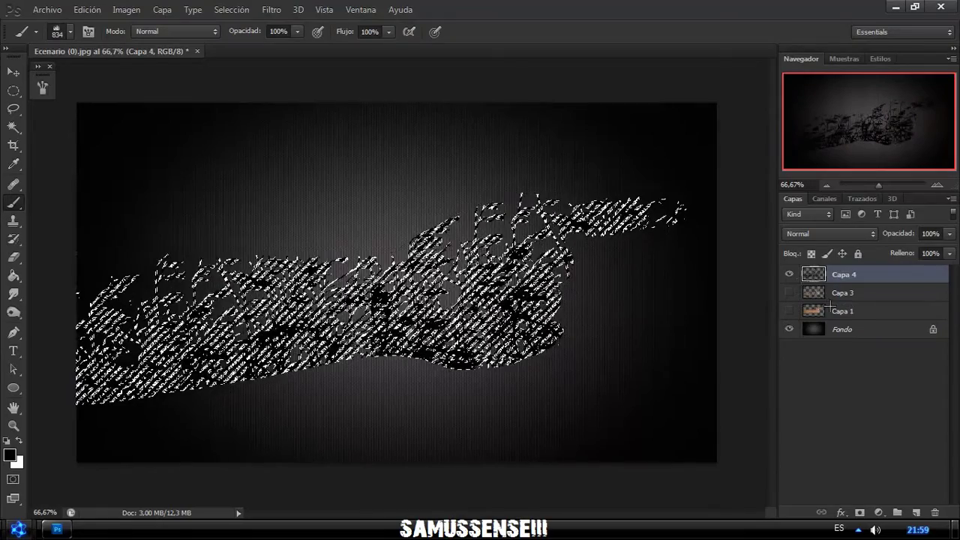
- Copy the hand skin inside the grass shapes to new Capa 5, hiding Capa 1 and Capa 4
{"action": "left_click", "coordinate": [844, 311]}
{"action": "left_click", "coordinate": [788, 311]}
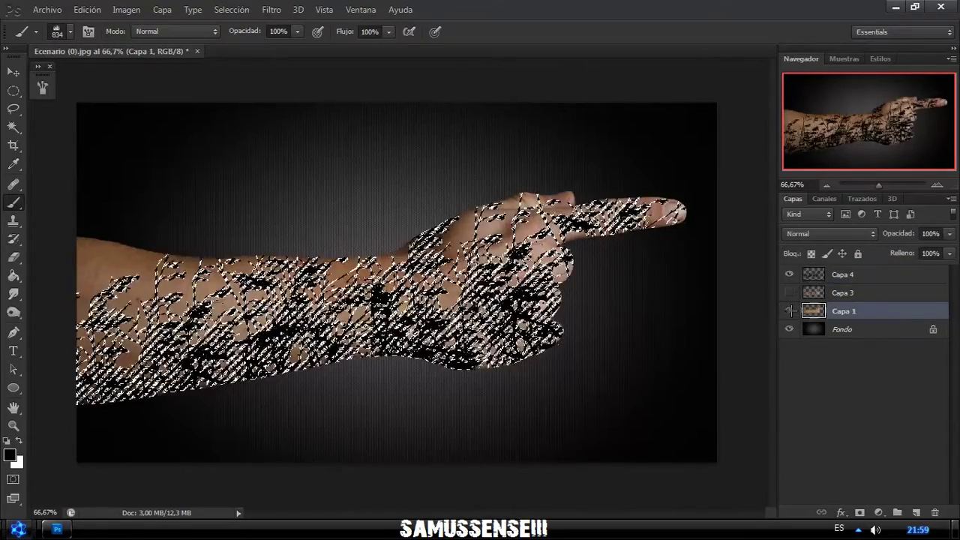
{"action": "key", "text": "ctrl+j"}
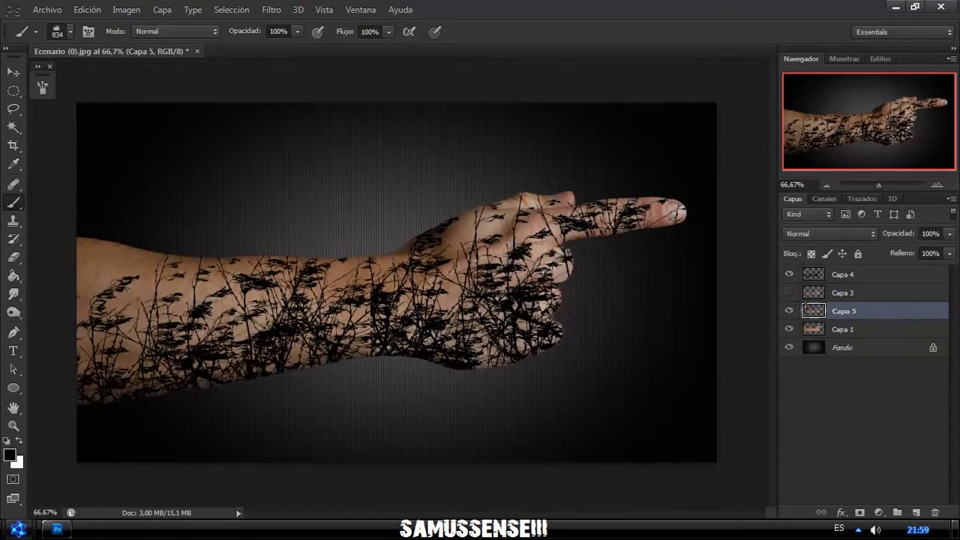
{"action": "left_click", "coordinate": [788, 275]}
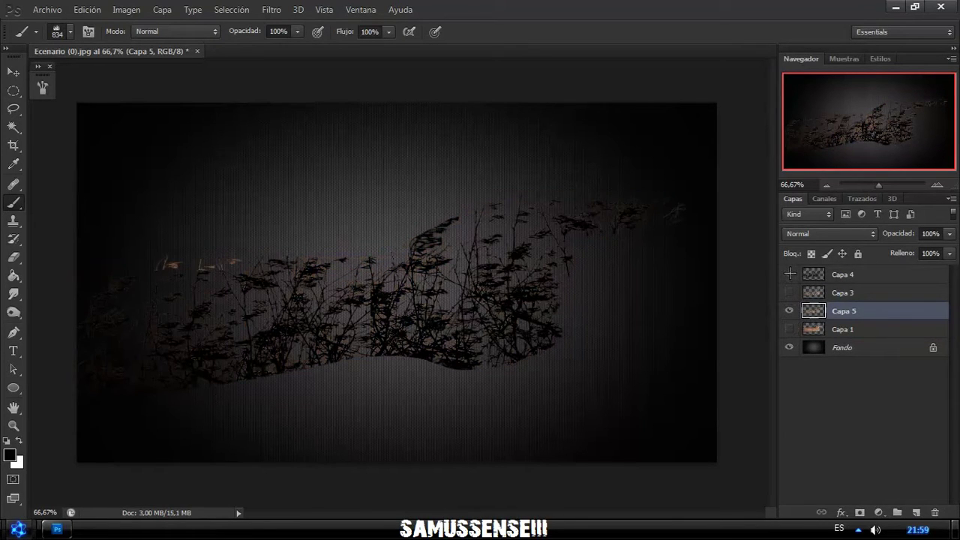
{"action": "left_click", "coordinate": [789, 275]}
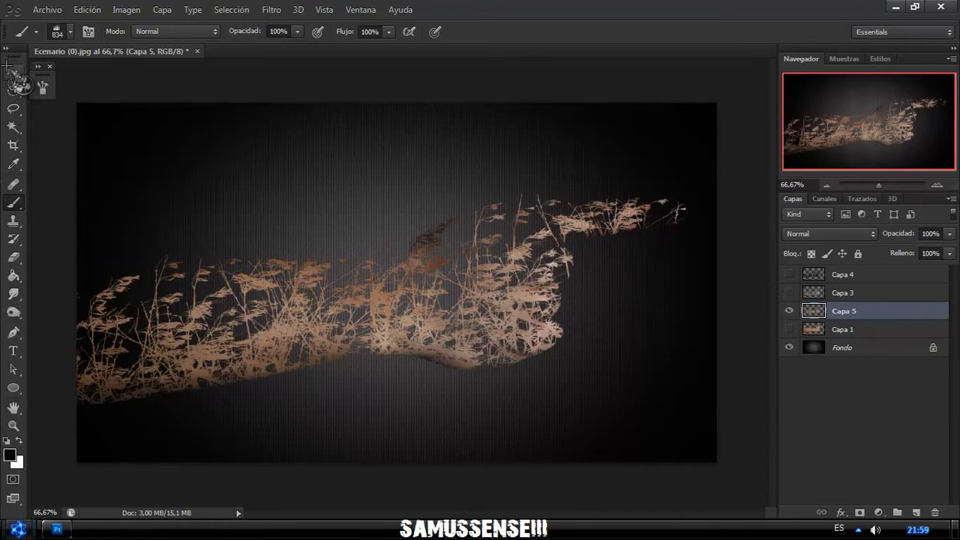
{"action": "left_click", "coordinate": [13, 72]}
- Hide Capa 5, delete Capa 4, load the hand outline, and add a new empty layer
{"action": "left_click", "coordinate": [788, 310]}
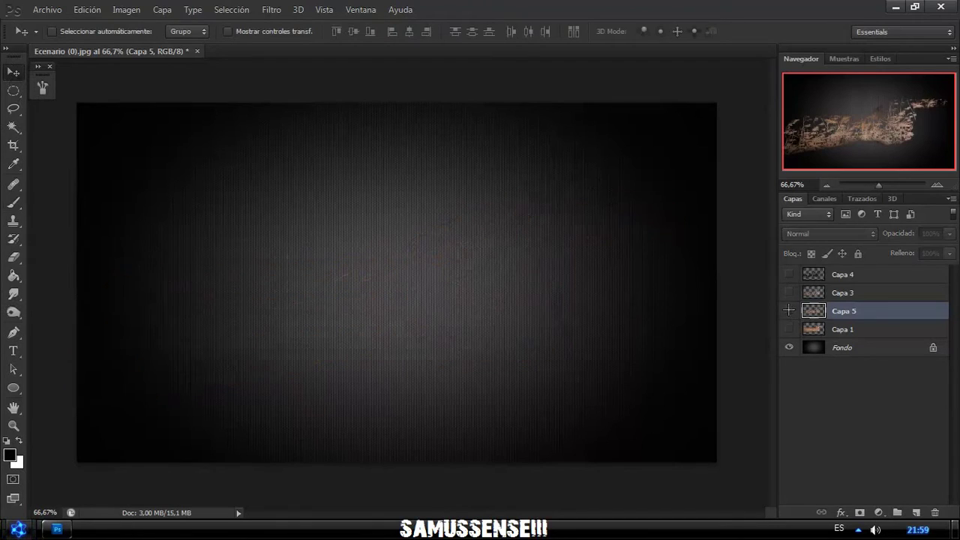
{"action": "left_click_drag", "start_coordinate": [846, 274], "coordinate": [934, 512]}
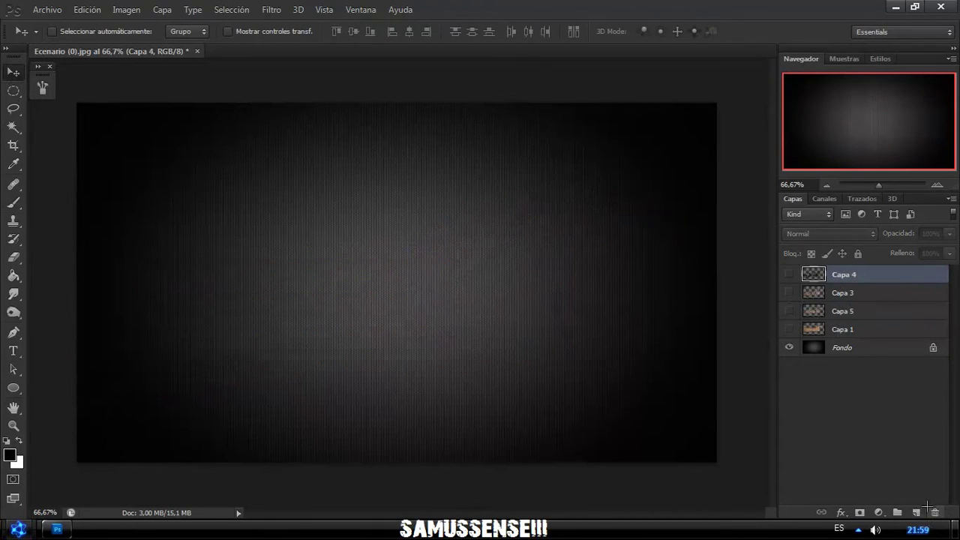
{"action": "left_click", "coordinate": [815, 310], "text": "ctrl"}
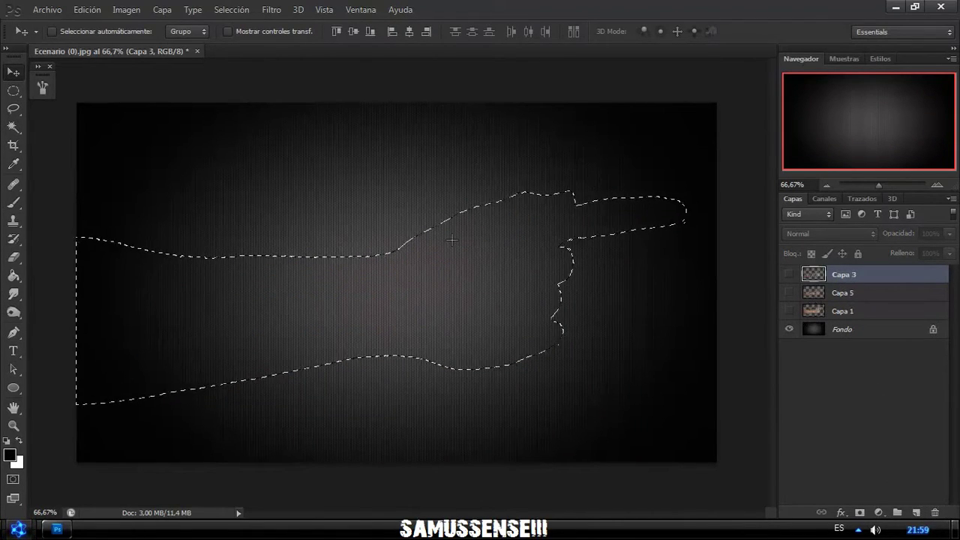
{"action": "left_click", "coordinate": [13, 202]}
{"action": "right_click", "coordinate": [282, 327]}
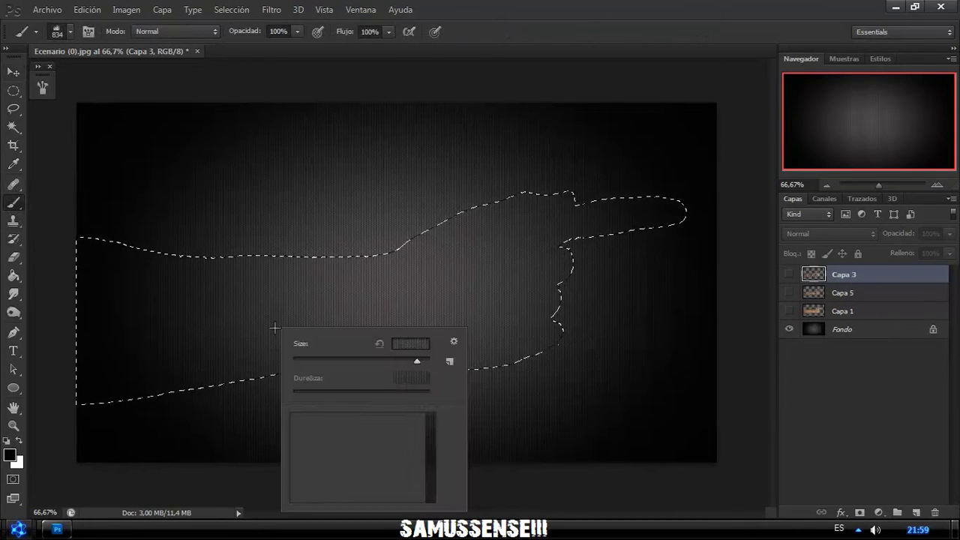
{"action": "left_click", "coordinate": [915, 512]}
{"action": "left_click", "coordinate": [915, 512]}
- Stamp floral splatter shapes over the hand and forearm with the 800 px brush
{"action": "right_click", "coordinate": [321, 265]}
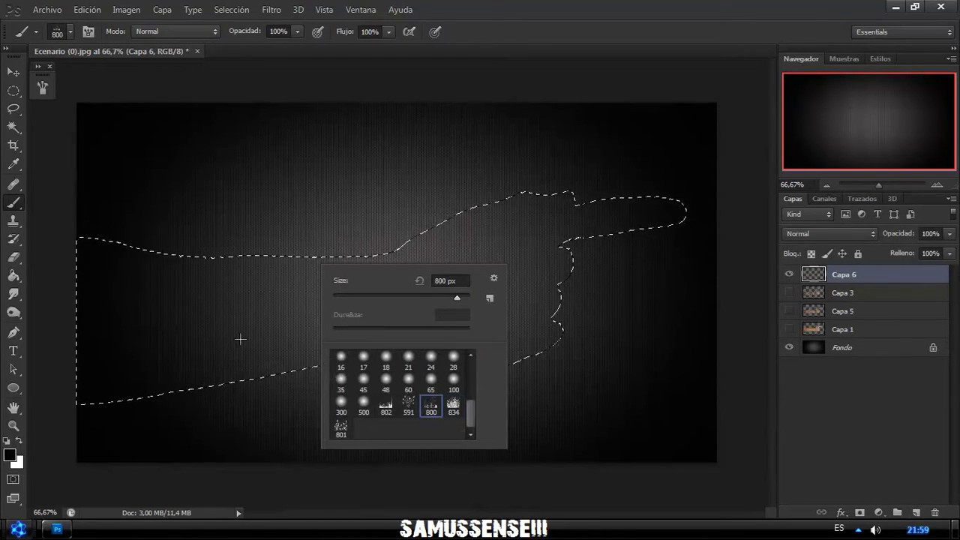
{"action": "left_click", "coordinate": [258, 262]}
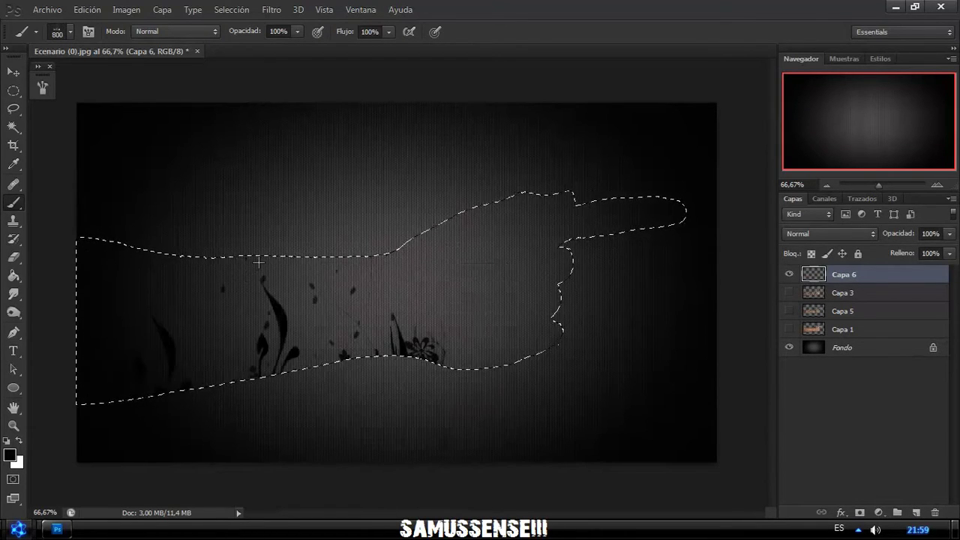
{"action": "left_click", "coordinate": [539, 309]}
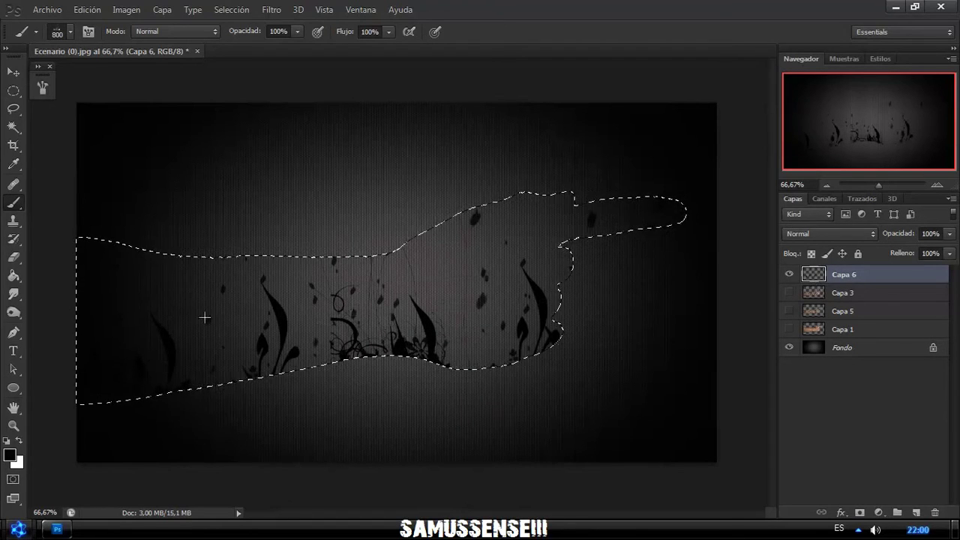
- Rotate the brush tip angle and stamp leaf shapes on the forearm and knuckles
{"action": "left_click", "coordinate": [43, 87]}
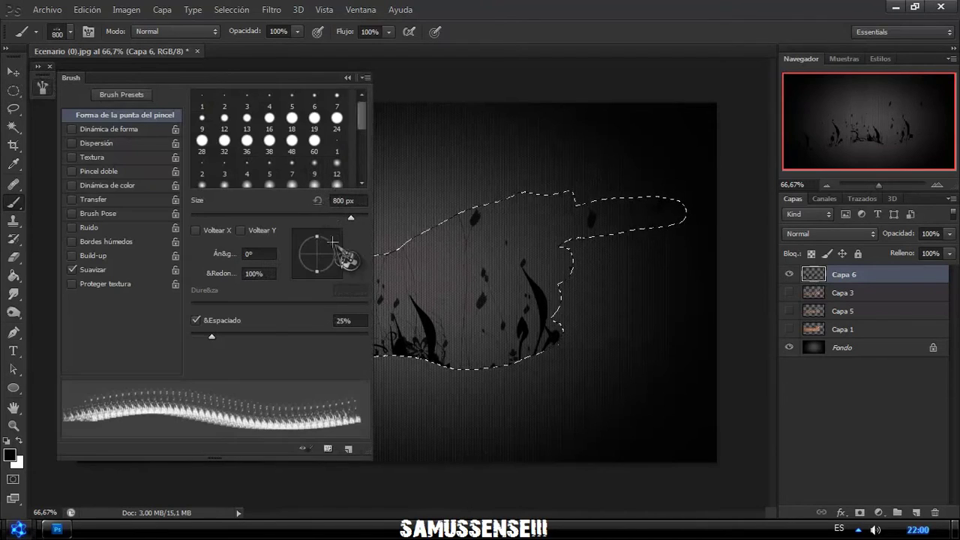
{"action": "left_click_drag", "start_coordinate": [336, 252], "coordinate": [300, 256]}
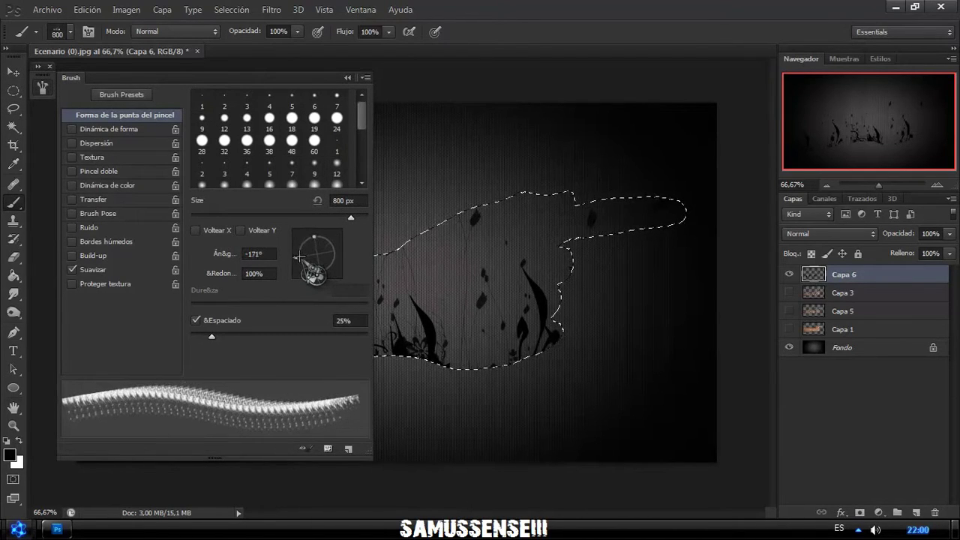
{"action": "left_click", "coordinate": [347, 77]}
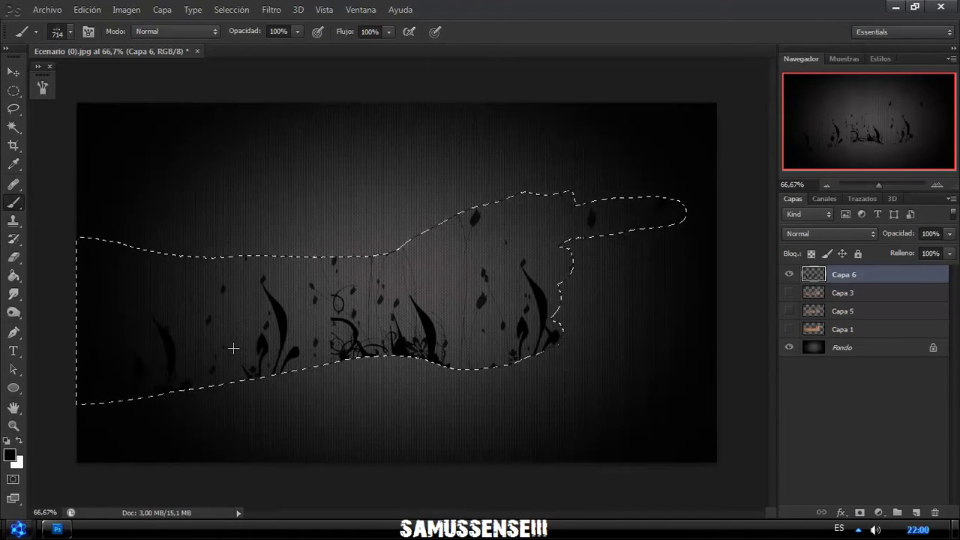
{"action": "left_click", "coordinate": [233, 348]}
{"action": "left_click_drag", "start_coordinate": [530, 282], "coordinate": [519, 286]}
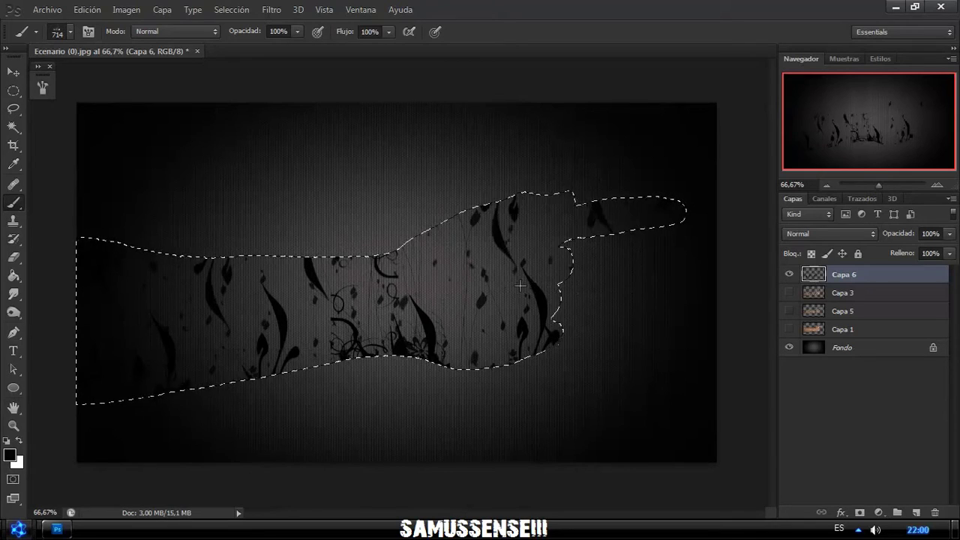
- Copy the hand skin inside the Capa 6 leaf pattern to Capa 7, then delete Capa 6
{"action": "left_click", "coordinate": [14, 71]}
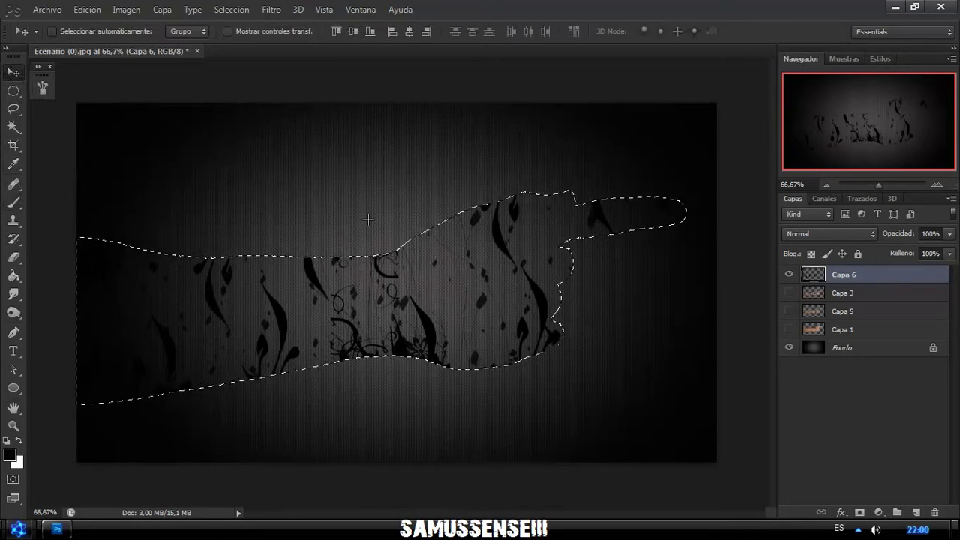
{"action": "left_click", "coordinate": [813, 329]}
{"action": "left_click", "coordinate": [789, 329]}
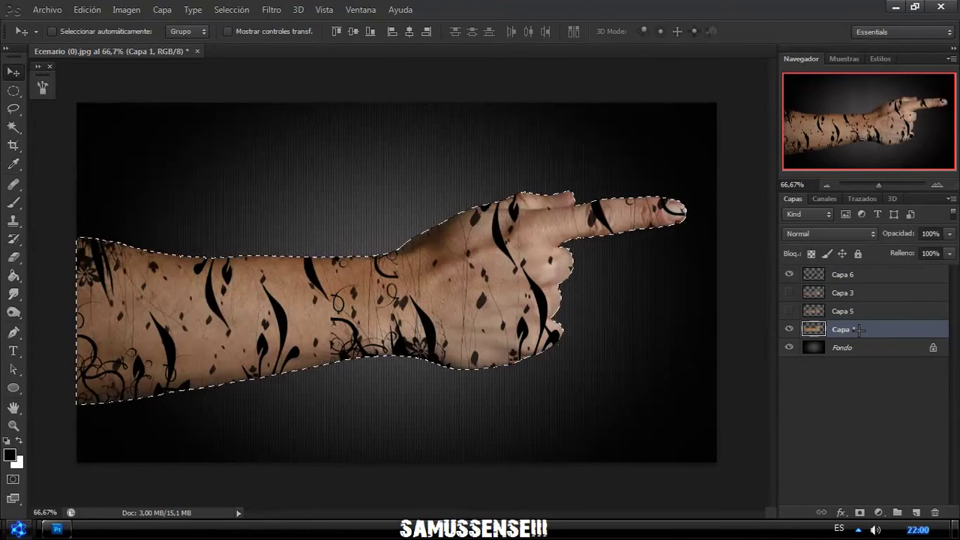
{"action": "left_click", "coordinate": [812, 274], "text": "ctrl"}
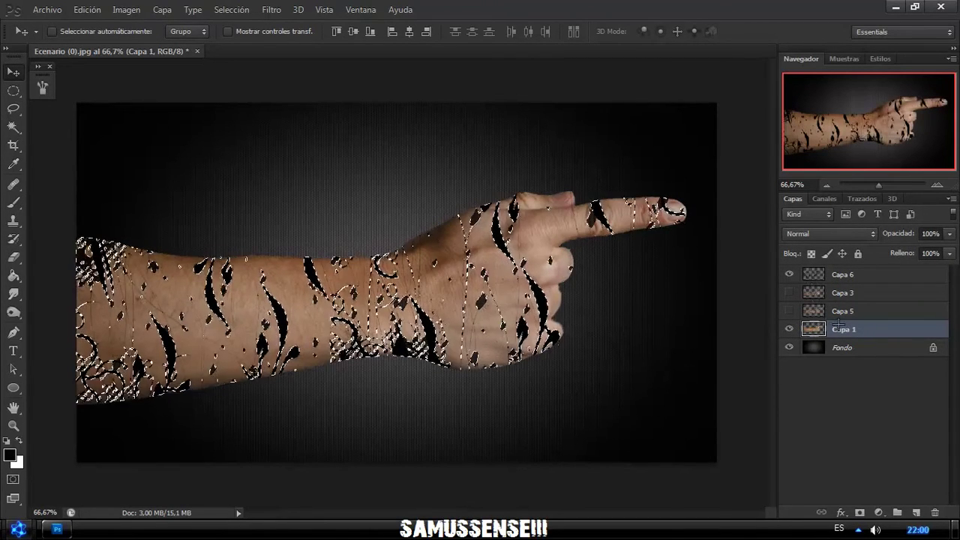
{"action": "key", "text": "ctrl+j"}
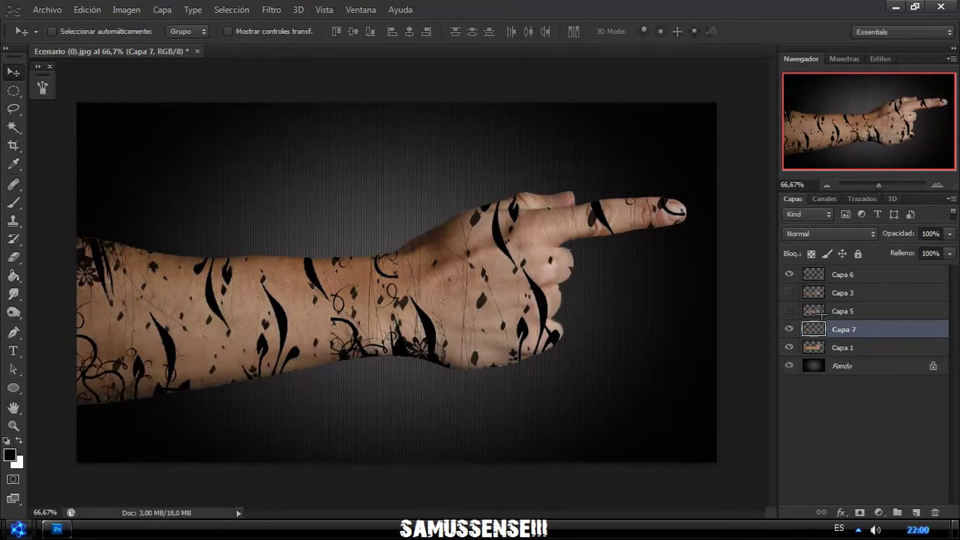
{"action": "left_click", "coordinate": [789, 347]}
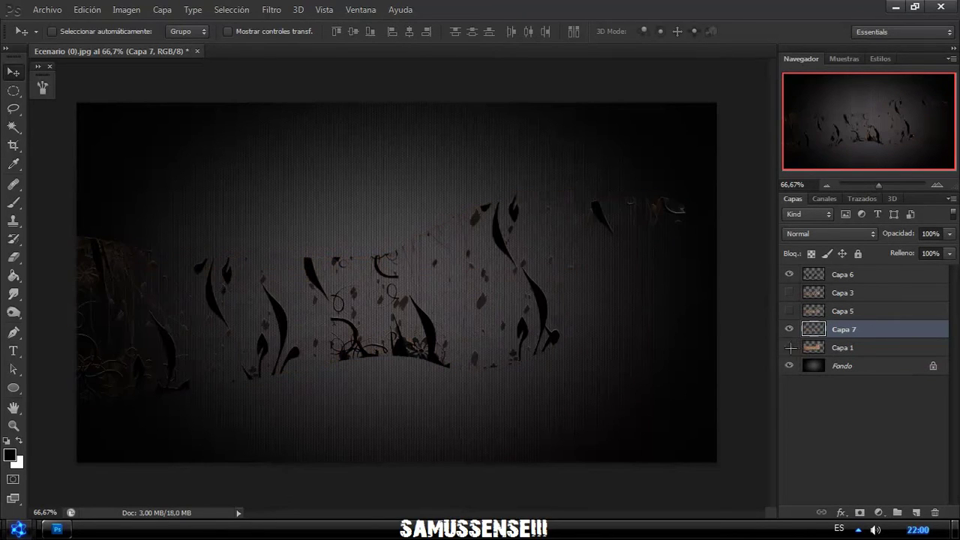
{"action": "left_click", "coordinate": [789, 275]}
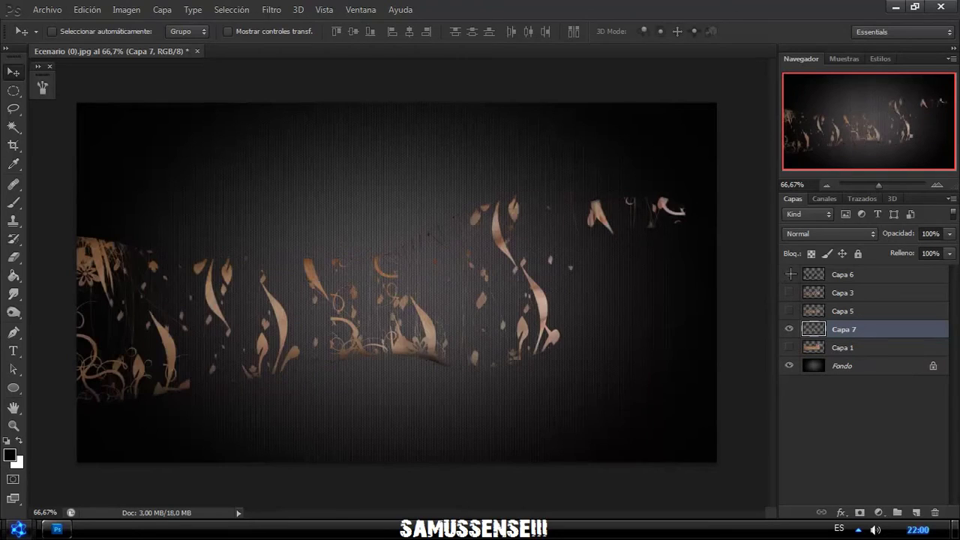
{"action": "left_click_drag", "start_coordinate": [837, 273], "coordinate": [935, 512]}
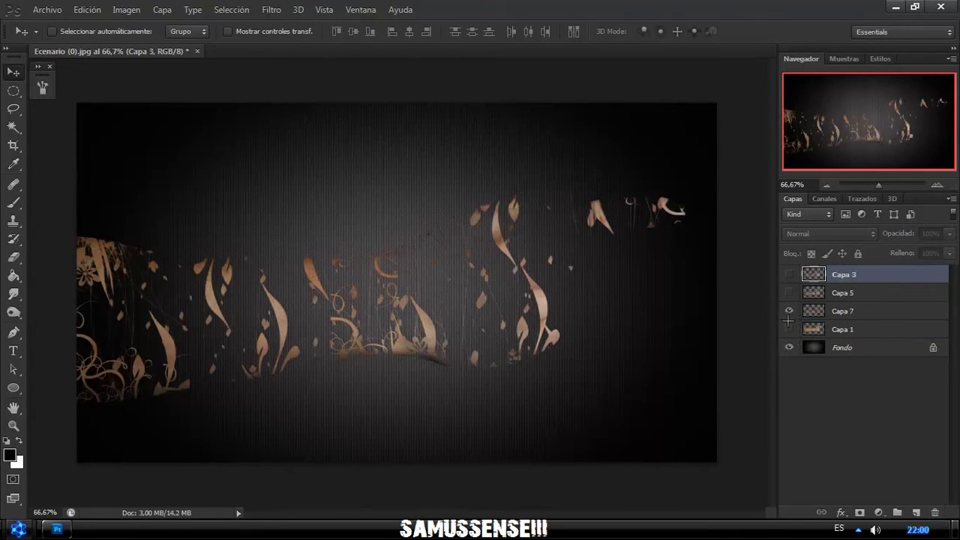
- Show Capa 5 and raise Capa 3's saturation in Hue/Saturation
{"action": "left_click", "coordinate": [789, 293]}
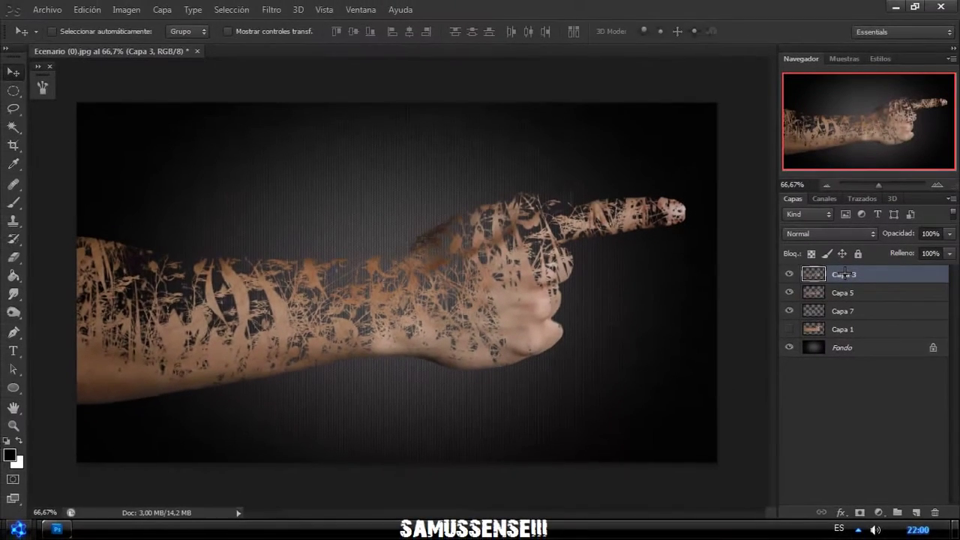
{"action": "key", "text": "ctrl+u"}
{"action": "left_click_drag", "start_coordinate": [308, 306], "coordinate": [314, 274]}
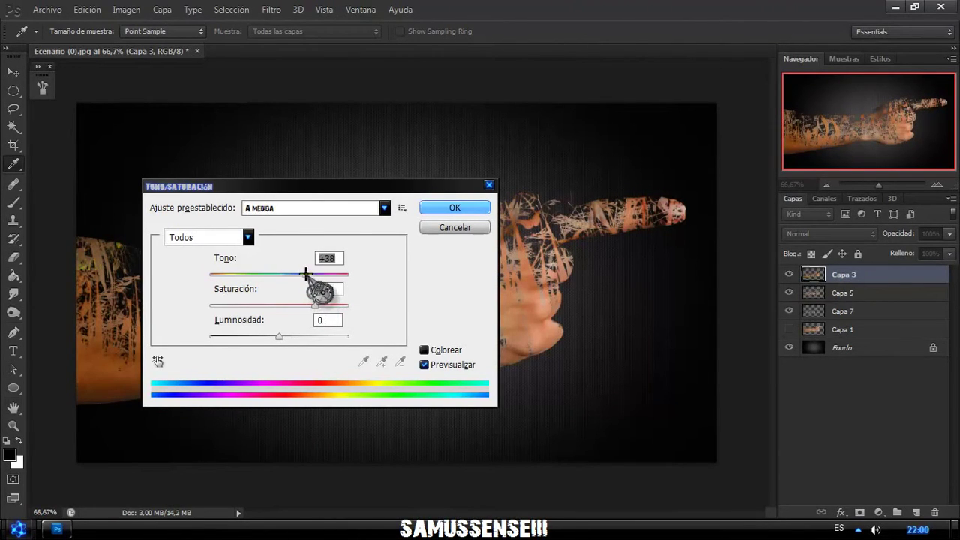
- Apply Capa 3's green tint, then make Capa 5 purple (Hue about -83, higher saturation)
{"action": "left_click", "coordinate": [454, 209]}
{"action": "left_click", "coordinate": [833, 292]}
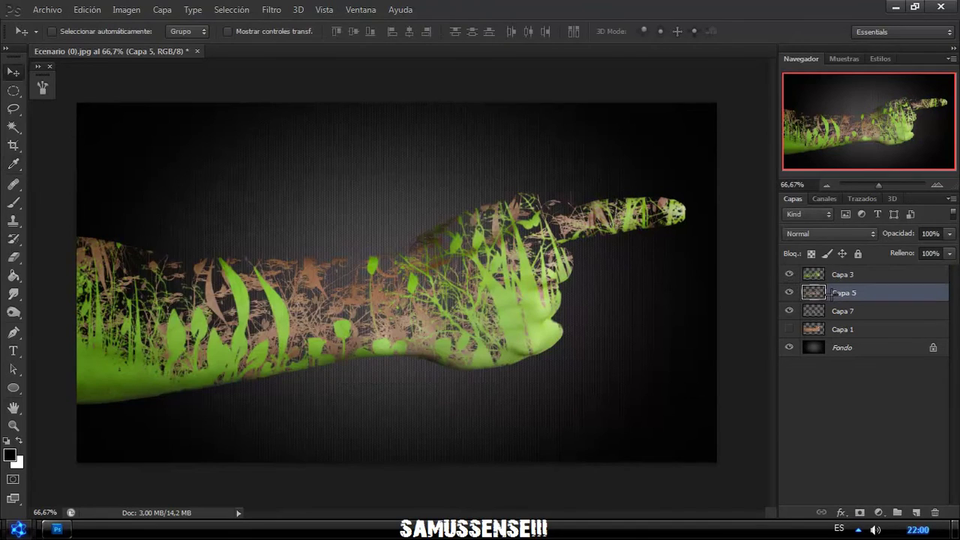
{"action": "key", "text": "ctrl+u"}
{"action": "left_click_drag", "start_coordinate": [279, 305], "coordinate": [303, 305]}
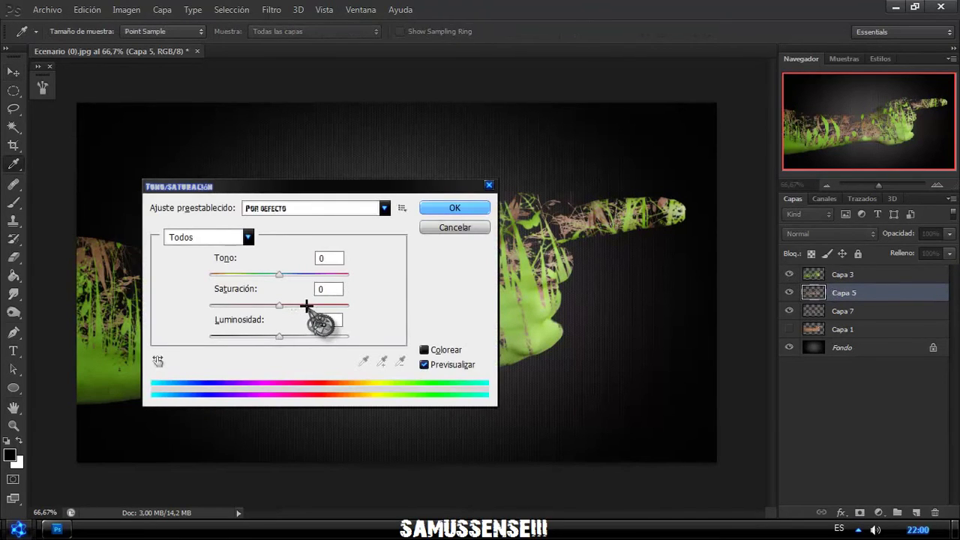
{"action": "left_click_drag", "start_coordinate": [279, 274], "coordinate": [232, 273]}
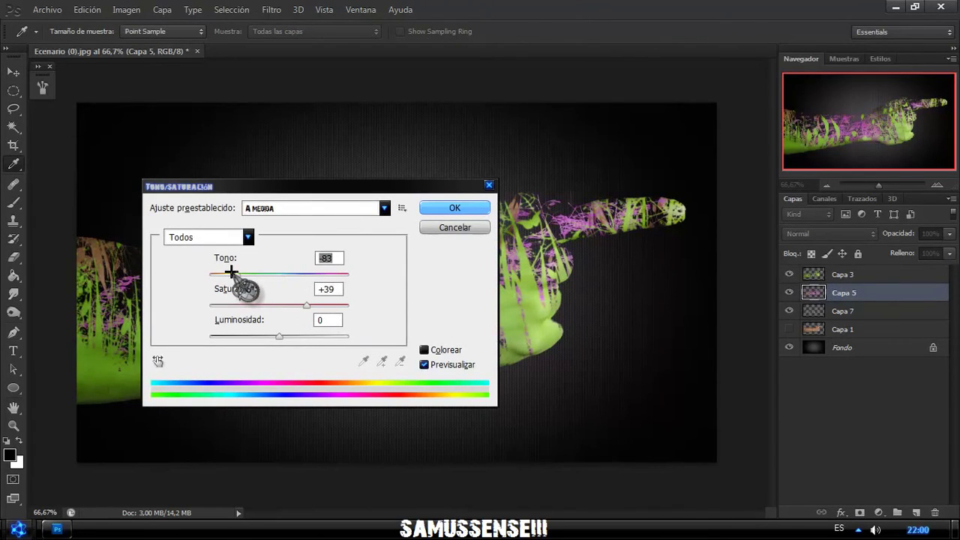
{"action": "left_click", "coordinate": [447, 210]}
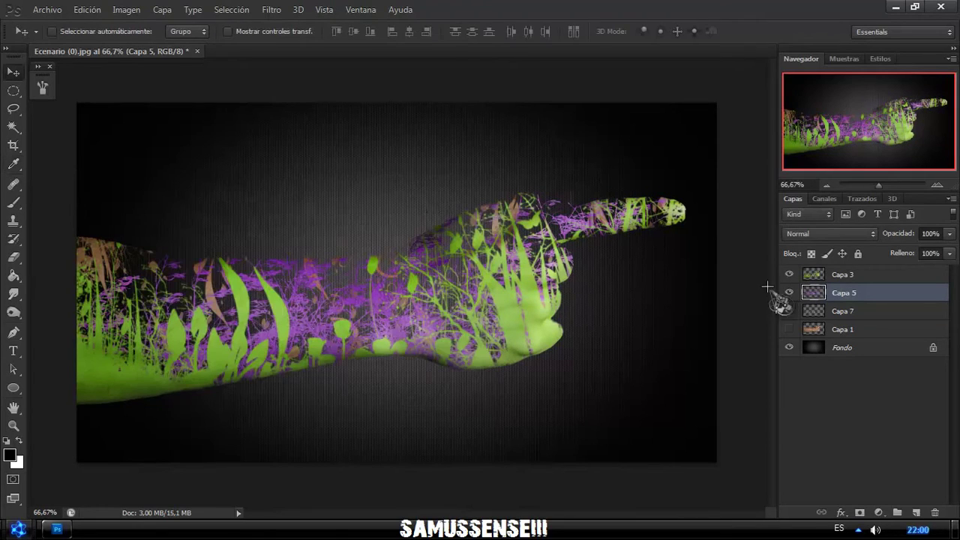
- Tint Capa 7 teal with Hue +133 and boosted saturation
{"action": "left_click", "coordinate": [843, 311]}
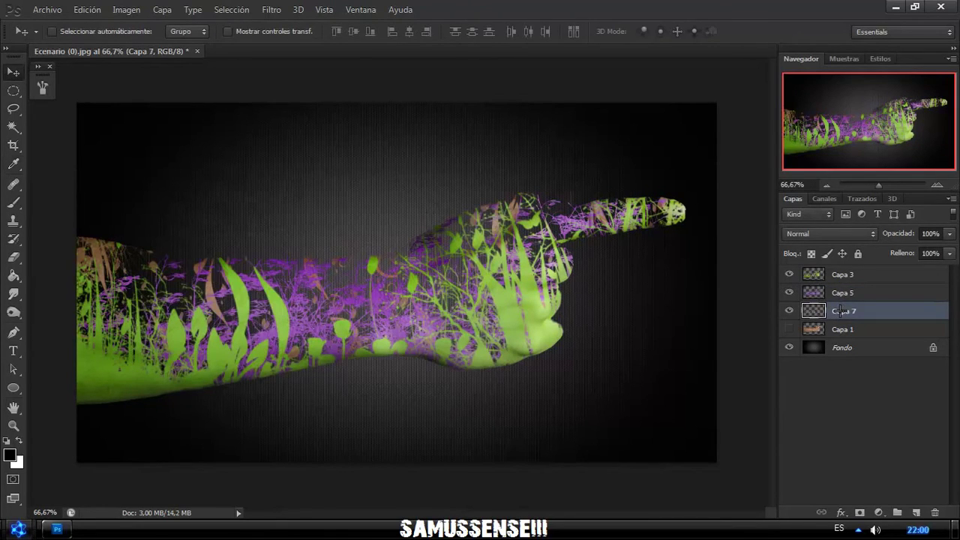
{"action": "key", "text": "ctrl+u"}
{"action": "left_click_drag", "start_coordinate": [279, 305], "coordinate": [306, 305]}
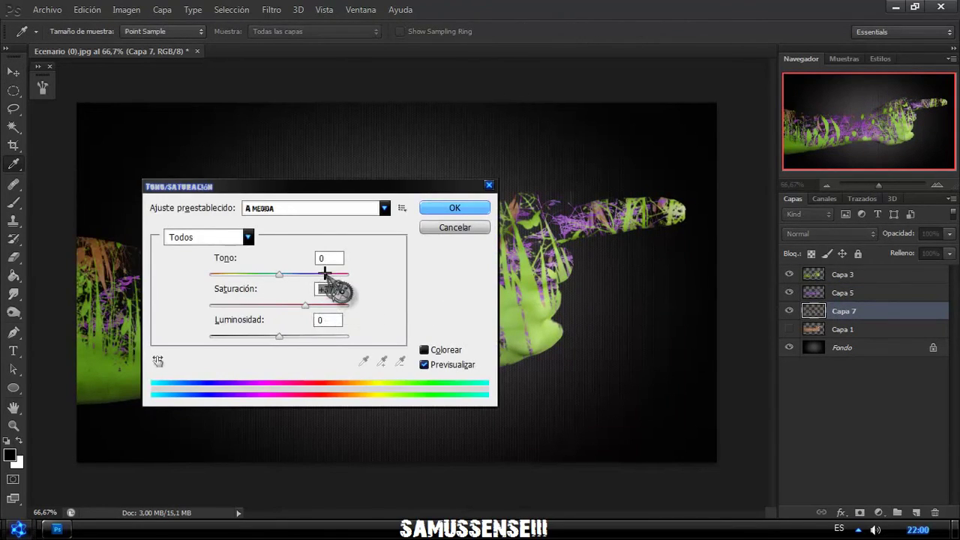
{"action": "left_click_drag", "start_coordinate": [325, 273], "coordinate": [335, 273]}
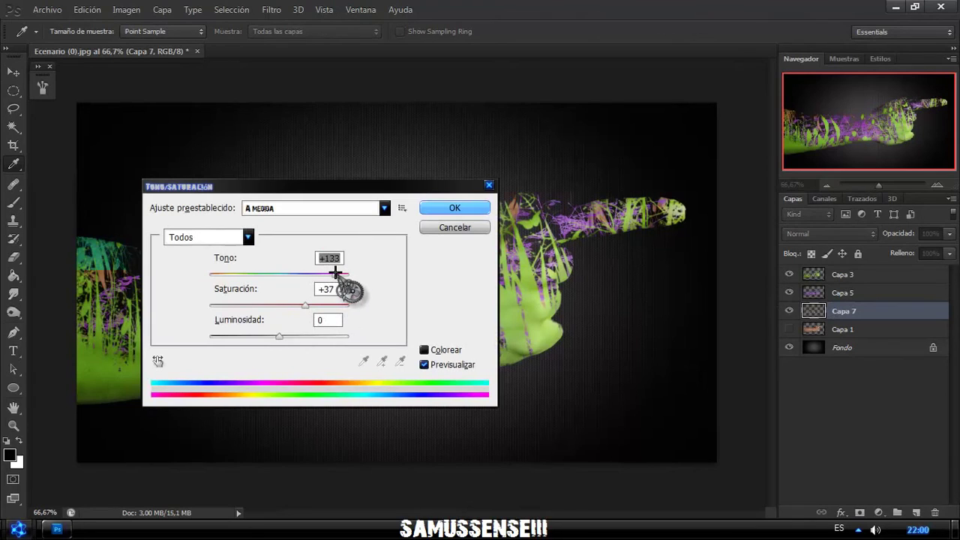
{"action": "left_click", "coordinate": [455, 208]}
- Switch to the Move tool, select Capa 3, and open the layer effects list
{"action": "key", "text": "v"}
{"action": "left_click", "coordinate": [844, 275]}
{"action": "left_click", "coordinate": [840, 512]}
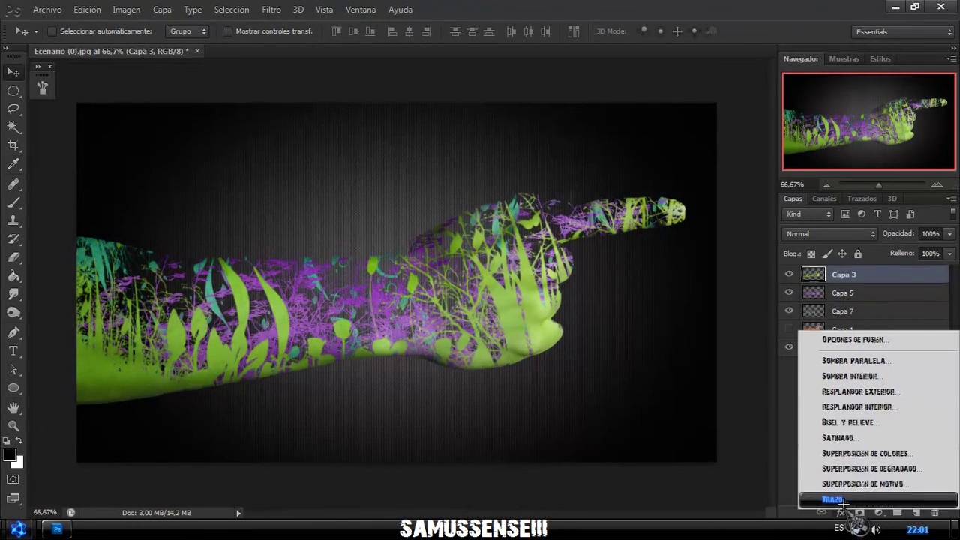
- Give Capa 3 a drop shadow with 23° angle, 62% opacity and 10 px size
{"action": "left_click", "coordinate": [849, 361]}
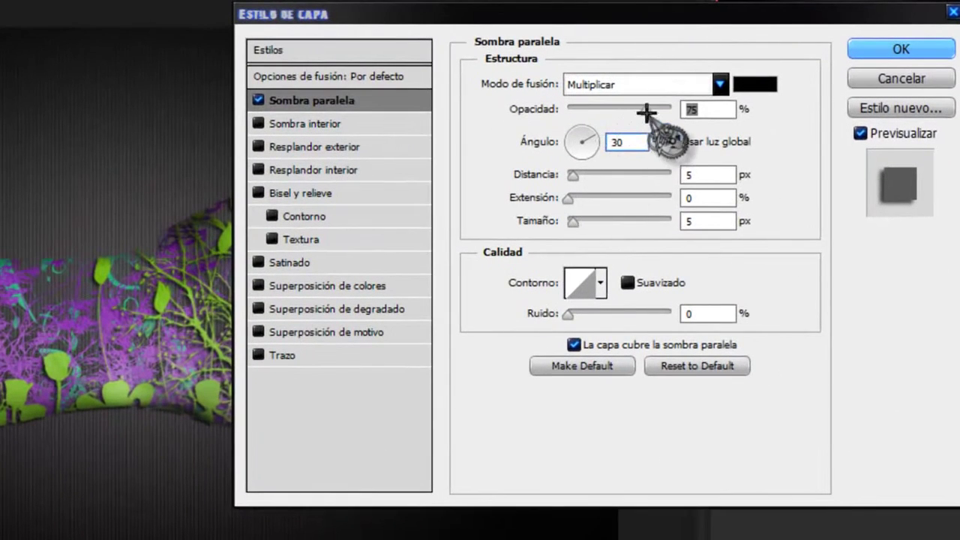
{"action": "left_click_drag", "start_coordinate": [586, 136], "coordinate": [603, 135]}
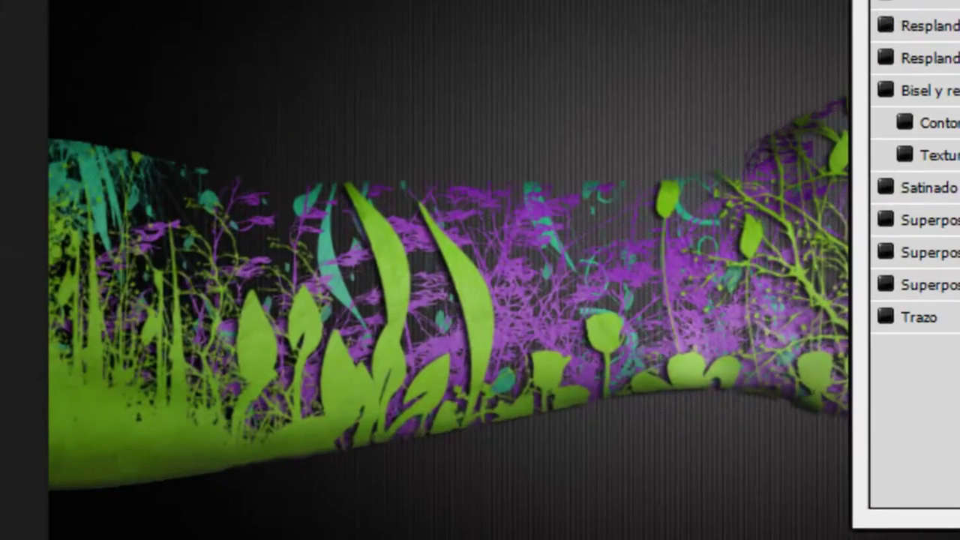
{"action": "left_click", "coordinate": [711, 133]}
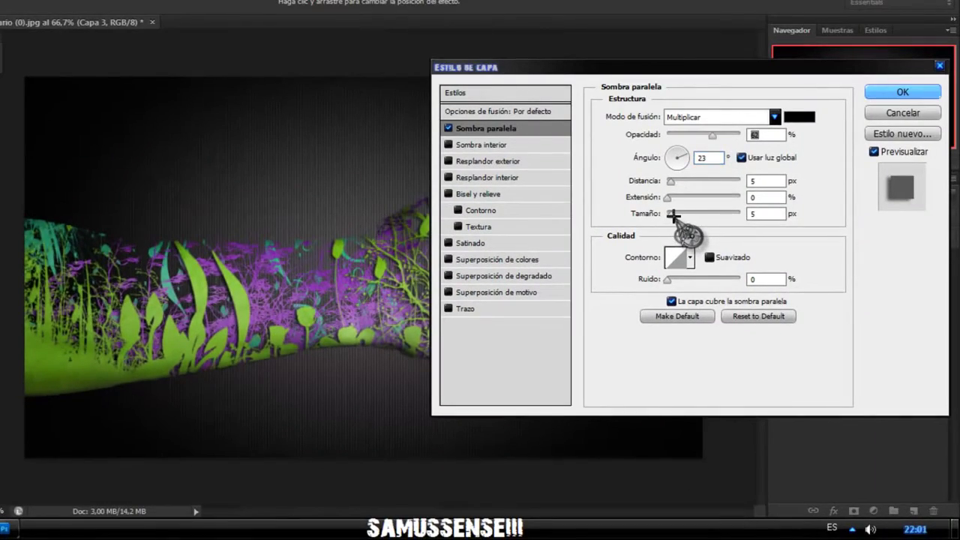
{"action": "left_click_drag", "start_coordinate": [670, 214], "coordinate": [675, 215]}
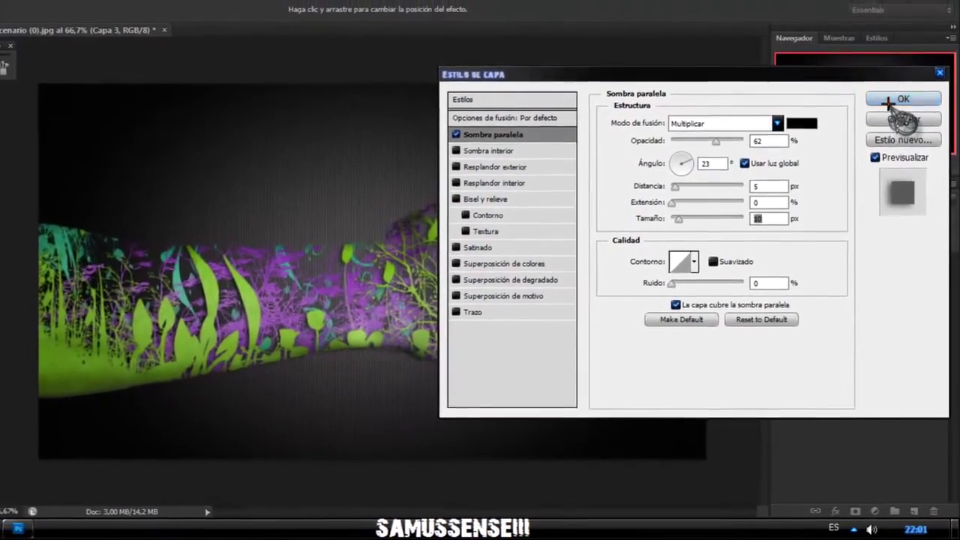
{"action": "left_click", "coordinate": [900, 94]}
- Copy Capa 3's drop shadow style and paste it onto Capa 5 and Capa 7
{"action": "right_click", "coordinate": [841, 278]}
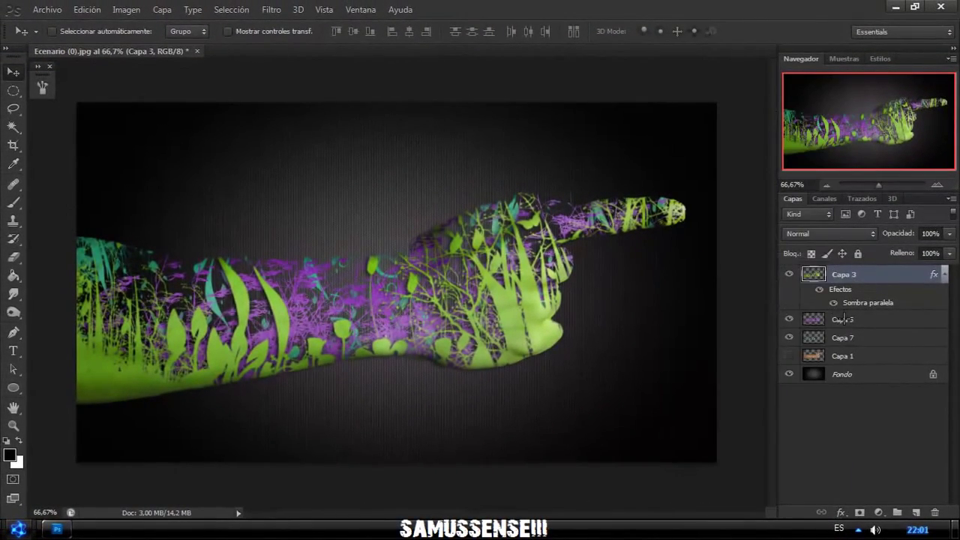
{"action": "left_click", "coordinate": [842, 319]}
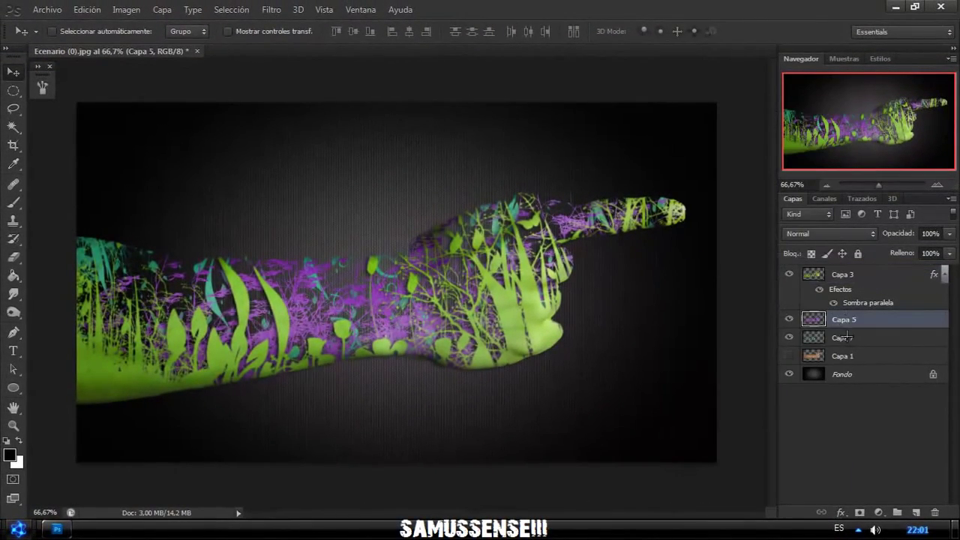
{"action": "left_click", "coordinate": [843, 337], "text": "shift"}
{"action": "right_click", "coordinate": [841, 342]}
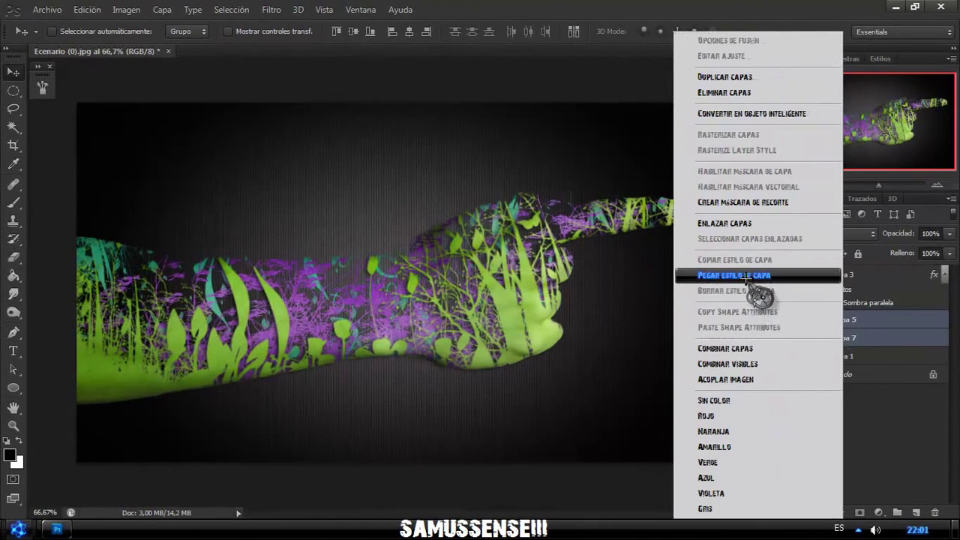
{"action": "left_click", "coordinate": [765, 332]}
- Collapse the three plant layers' effect listings and select the plain arm layer Capa 1
{"action": "left_click", "coordinate": [846, 275], "text": "ctrl"}
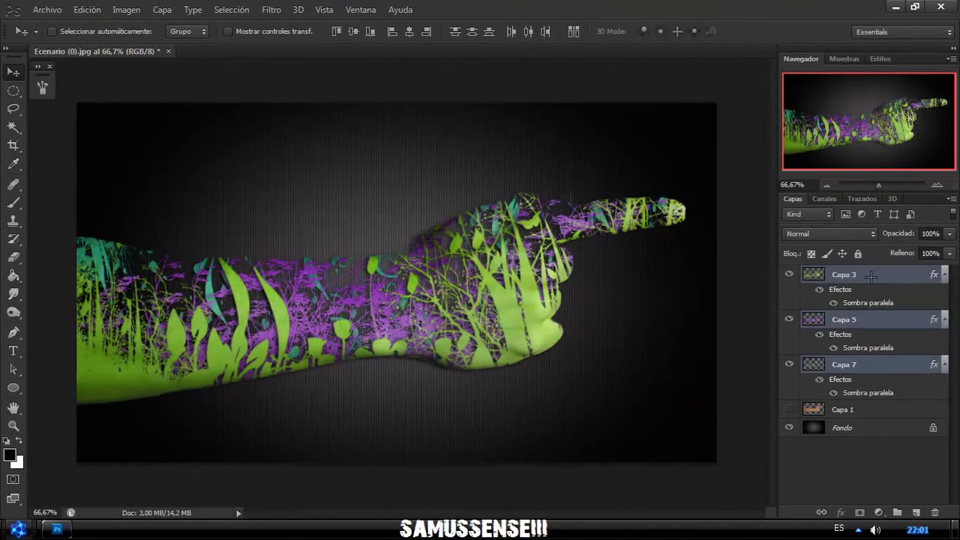
{"action": "left_click", "coordinate": [942, 274], "text": "alt"}
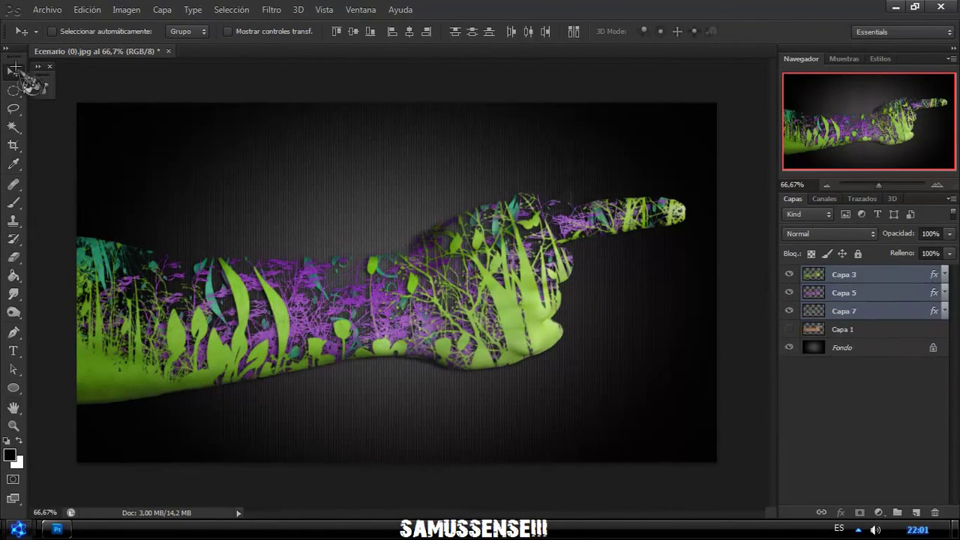
{"action": "left_click", "coordinate": [857, 404]}
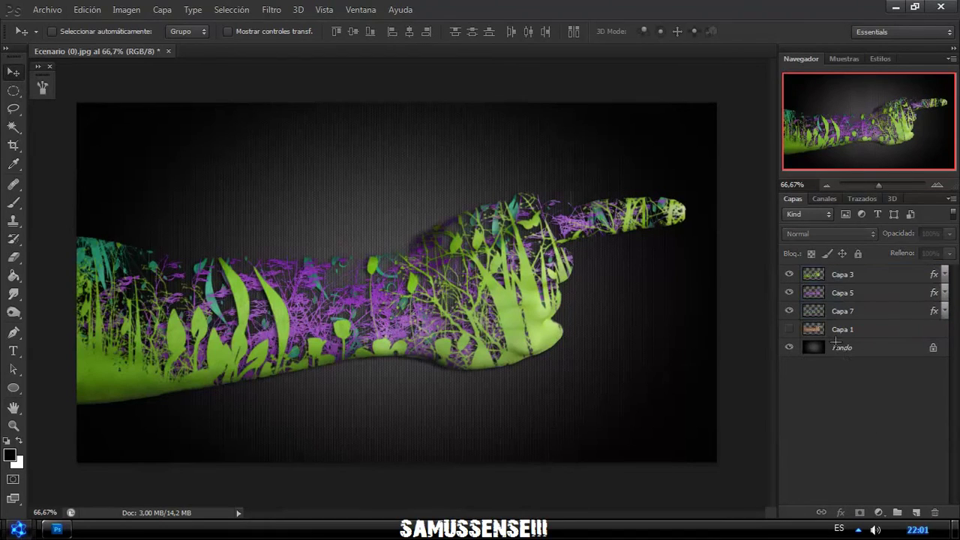
{"action": "left_click", "coordinate": [840, 330]}
{"action": "left_click", "coordinate": [935, 512]}
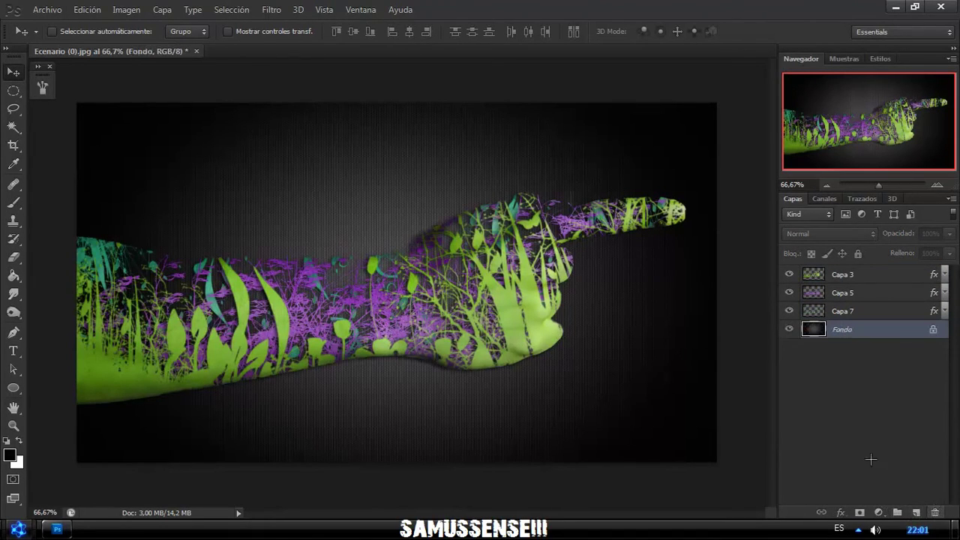